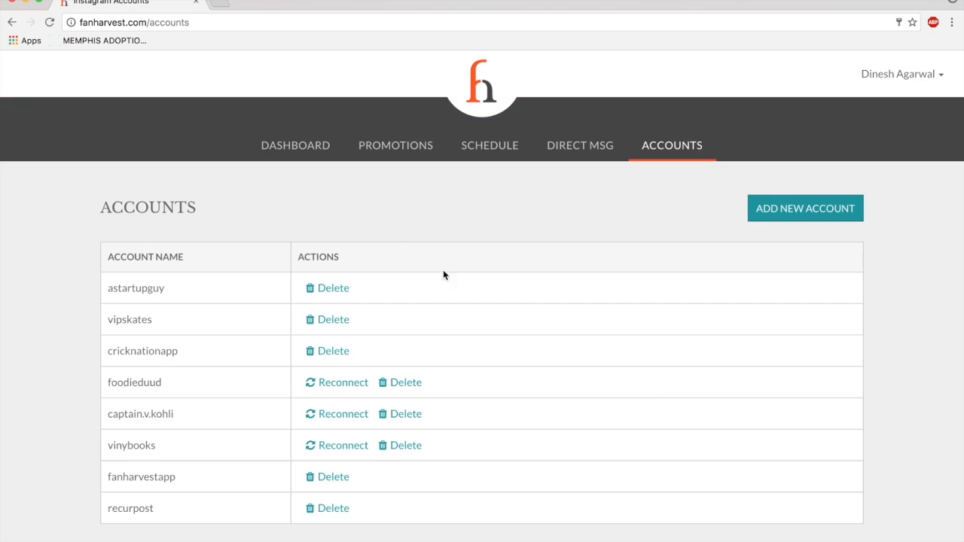
# Open the dashboard and review the account's summary cards, action statistics chart and schedule statistics chart
pyautogui.click(292, 157)
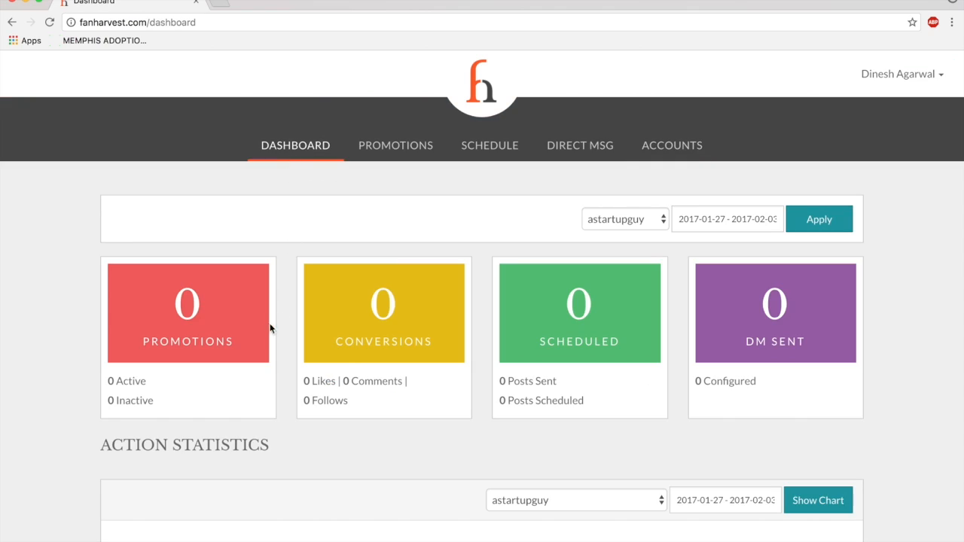
pyautogui.scroll(-2, 301, 418)
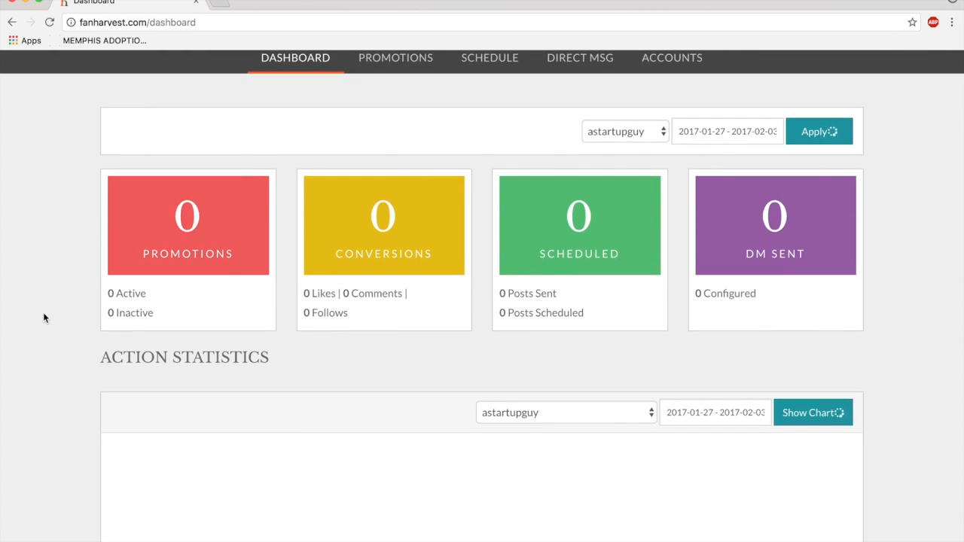
pyautogui.scroll(-1, 44, 317)
pyautogui.scroll(-1, 43, 318)
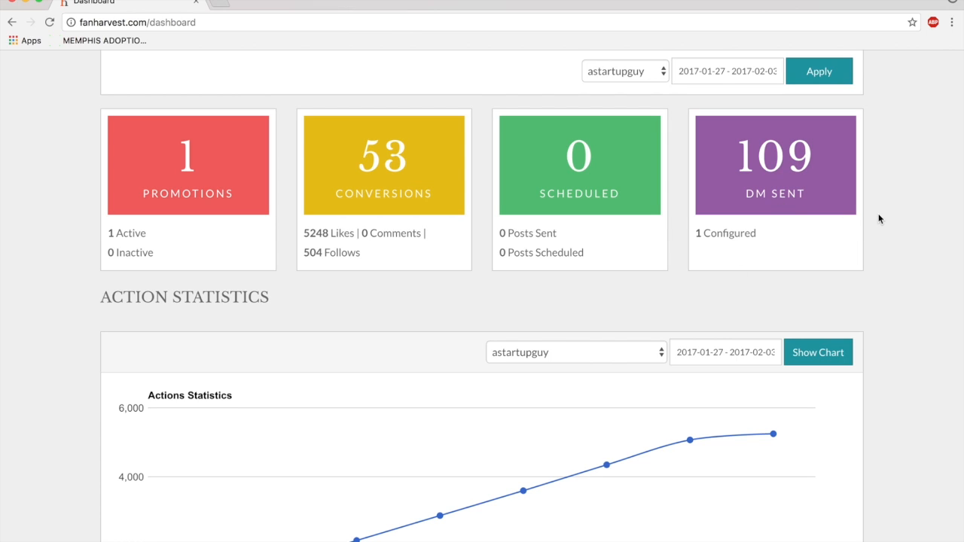
pyautogui.scroll(-4, 878, 217)
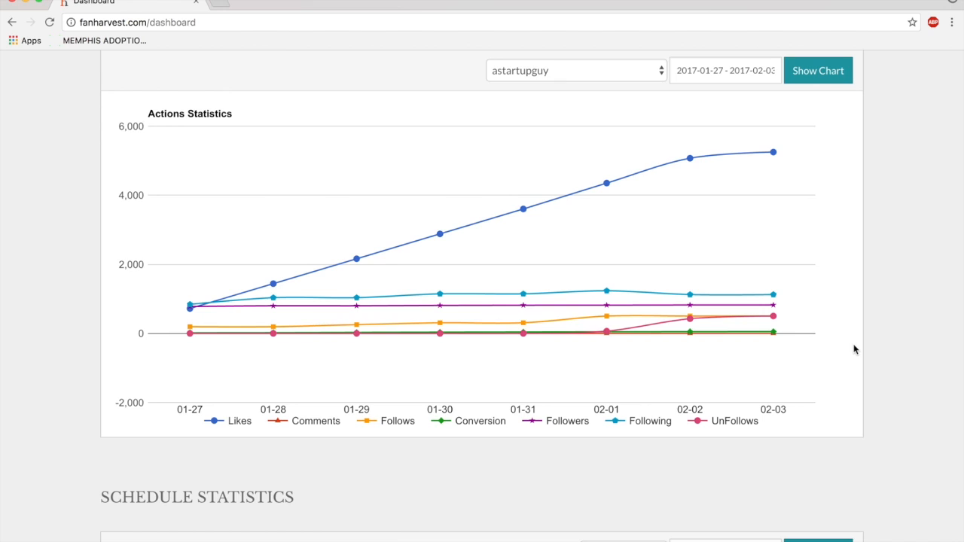
pyautogui.scroll(-3, 855, 348)
pyautogui.scroll(-3, 855, 349)
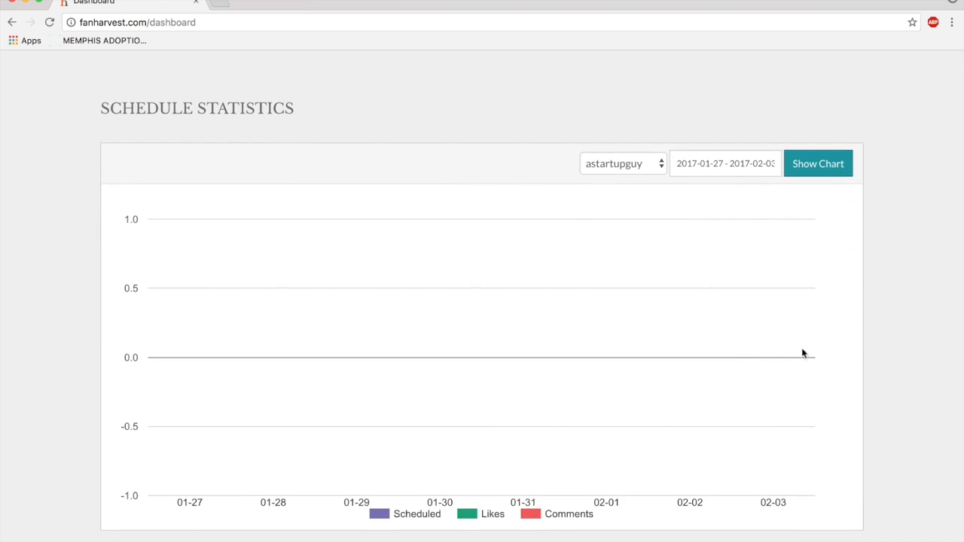
pyautogui.scroll(10, 888, 258)
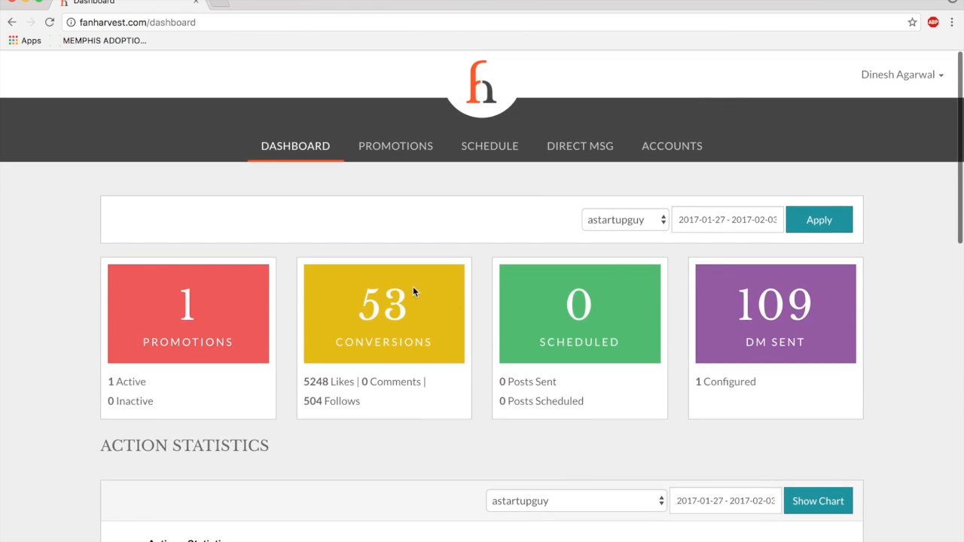
# Create a new promotion for the astartupguy account and name it marketing
pyautogui.click(389, 153)
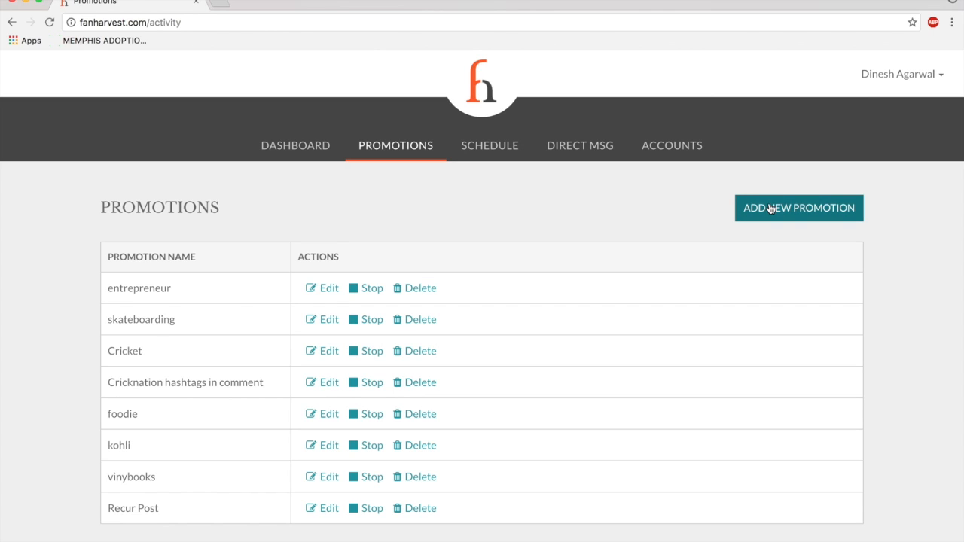
pyautogui.click(770, 209)
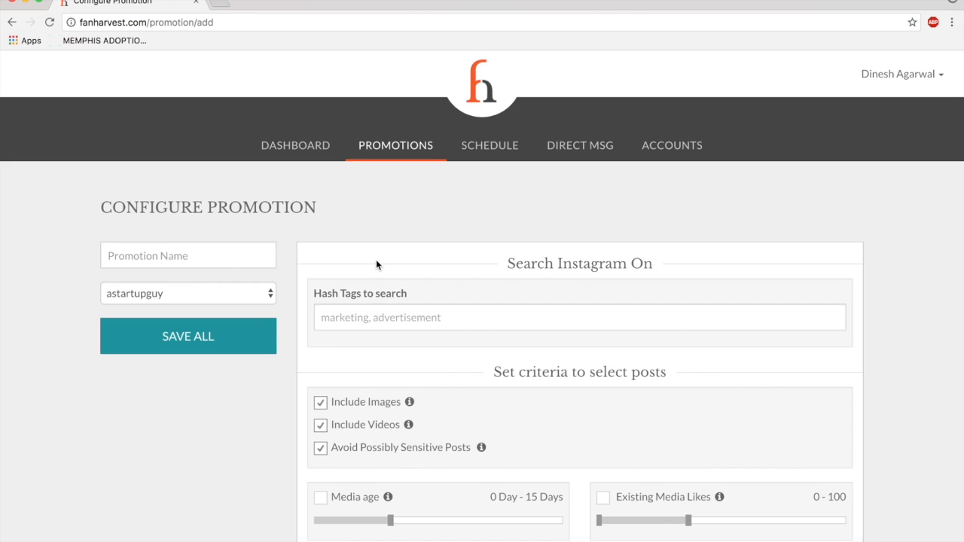
pyautogui.click(223, 256)
pyautogui.write('m')
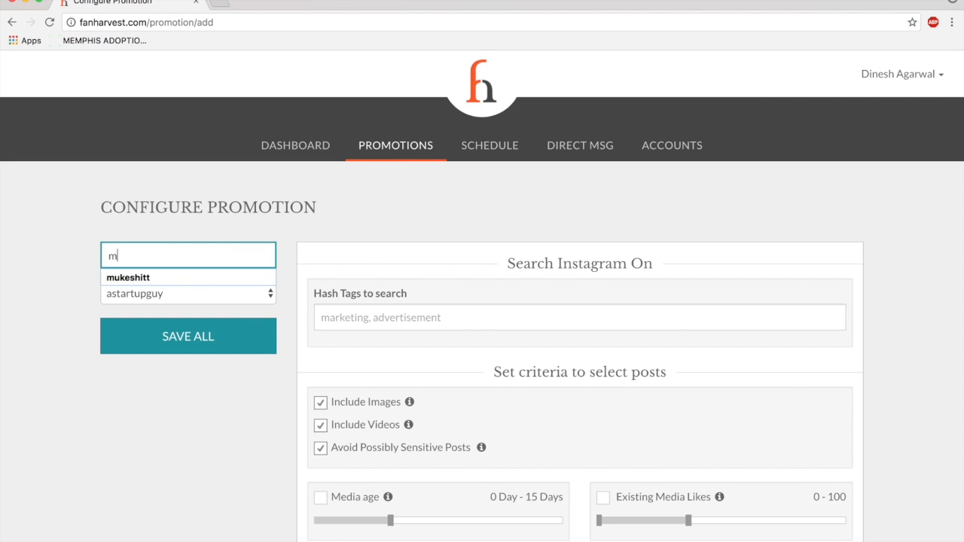
pyautogui.write('arketing')
# Add startup and entrepreneurship as the hashtags to search for the promotion
pyautogui.click(371, 316)
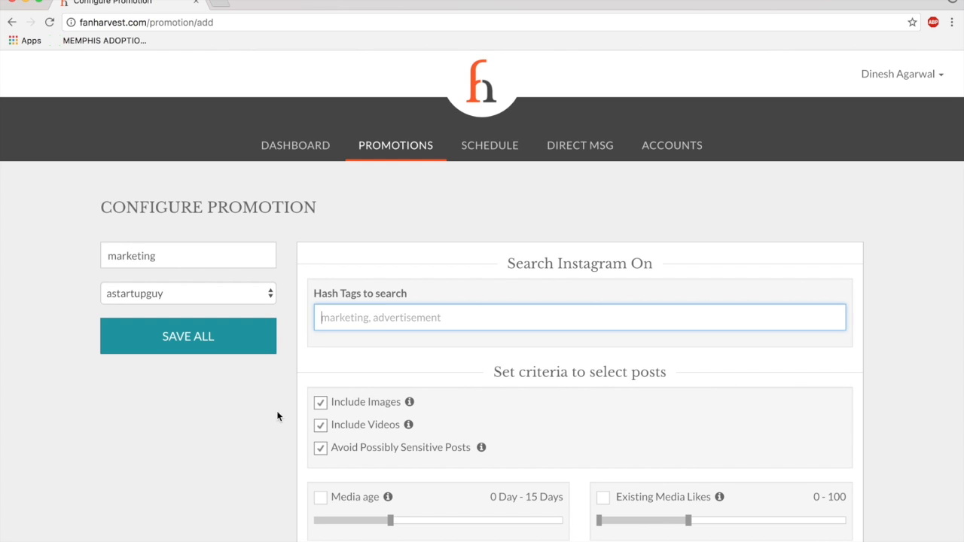
pyautogui.write('startup')
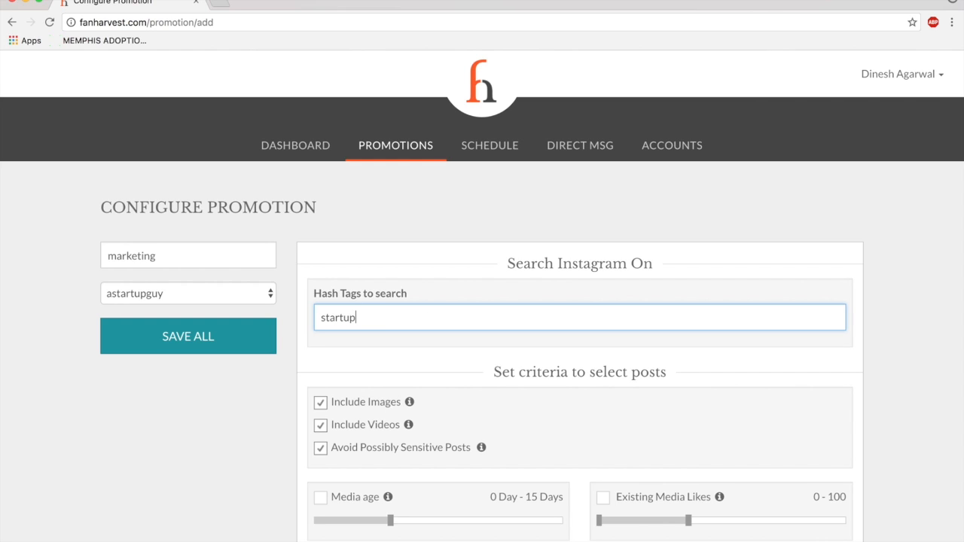
pyautogui.press('Return')
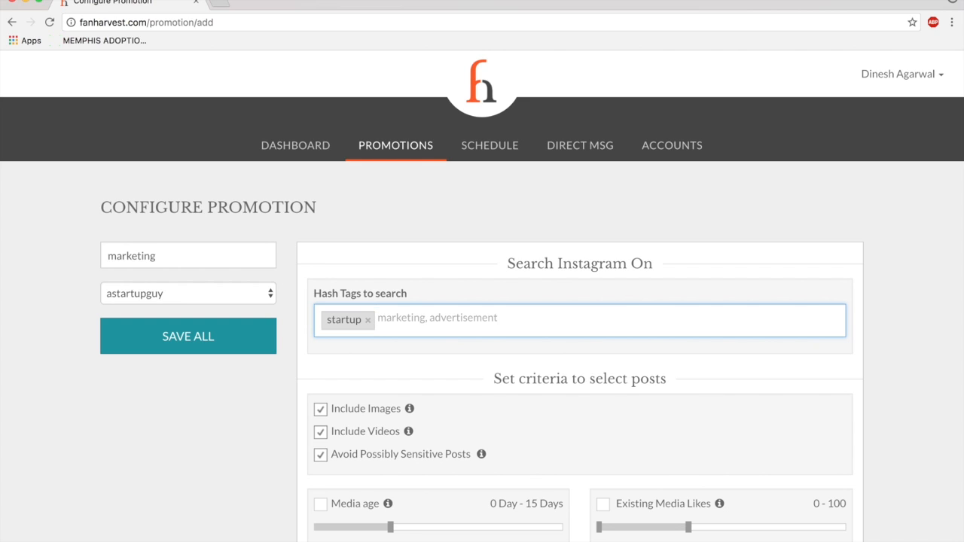
pyautogui.write('entrepreneurship')
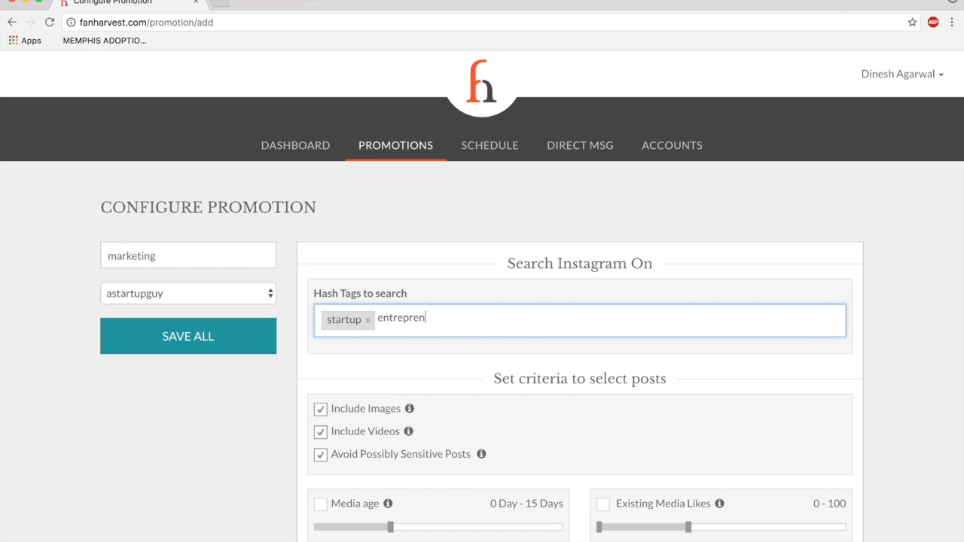
pyautogui.press('Return')
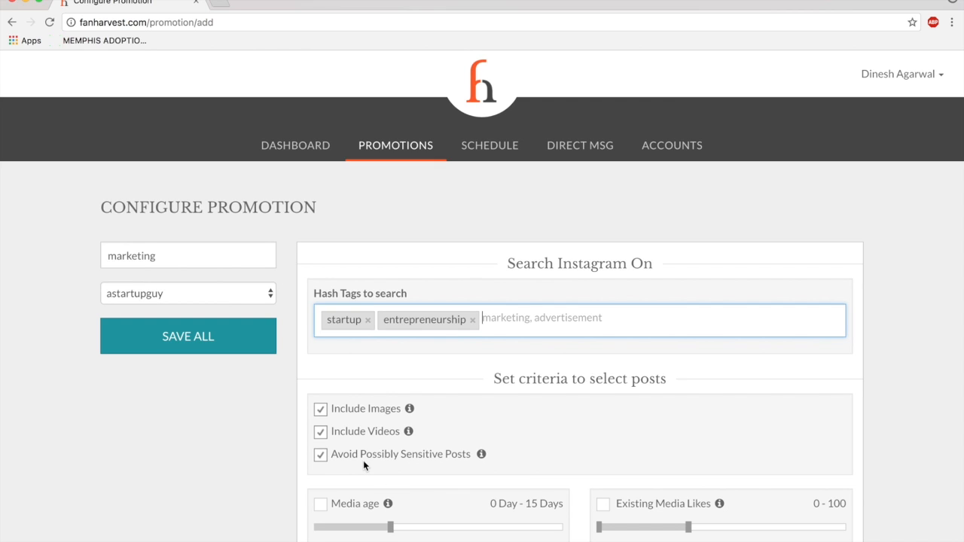
# Exclude images from the post selection criteria and include them again
pyautogui.scroll(-3, 363, 460)
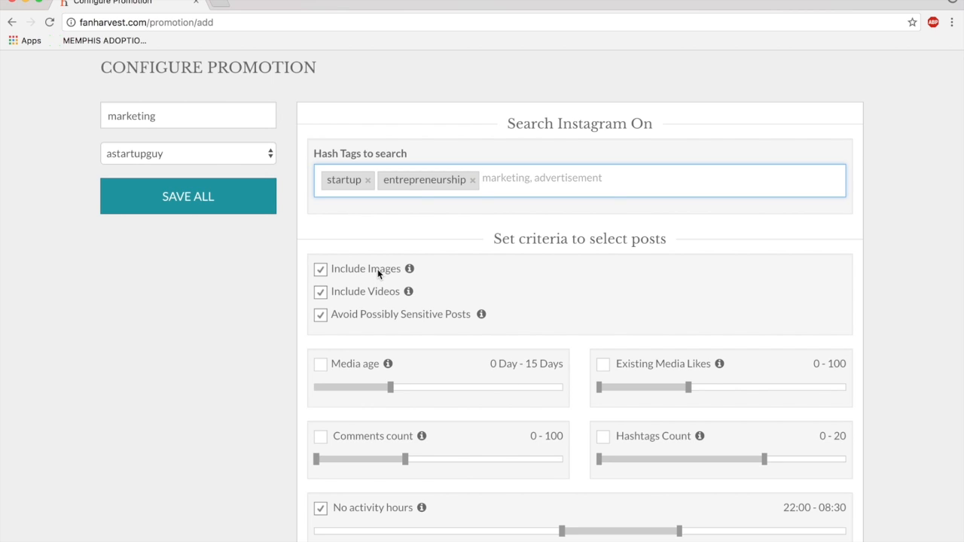
pyautogui.click(353, 268)
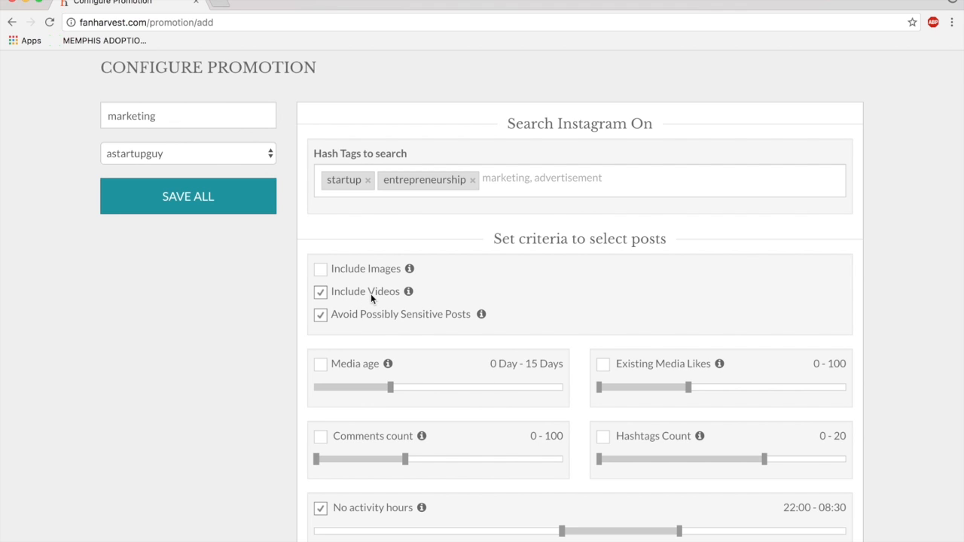
pyautogui.click(355, 273)
# Enable the Media age filter and disable it again
pyautogui.scroll(-3, 248, 383)
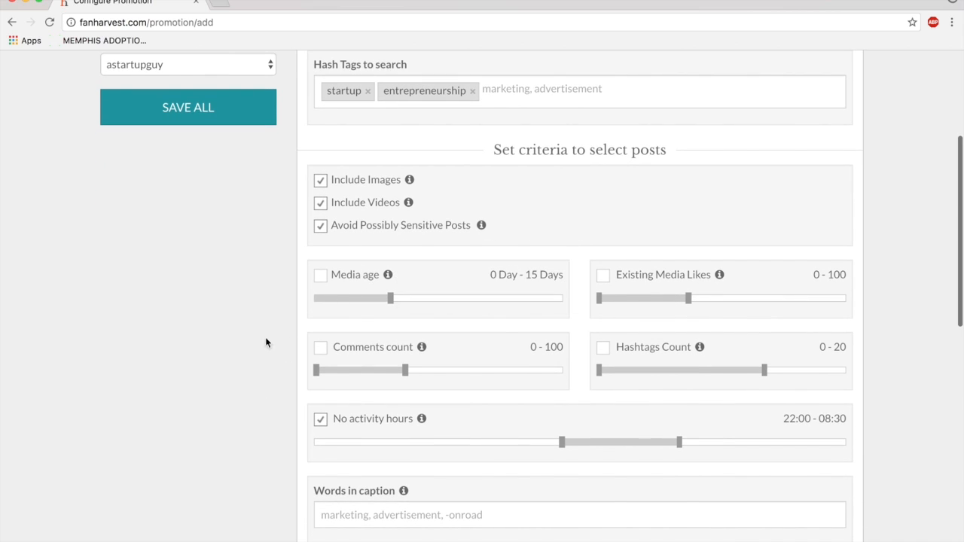
pyautogui.scroll(-2, 249, 344)
pyautogui.click(336, 231)
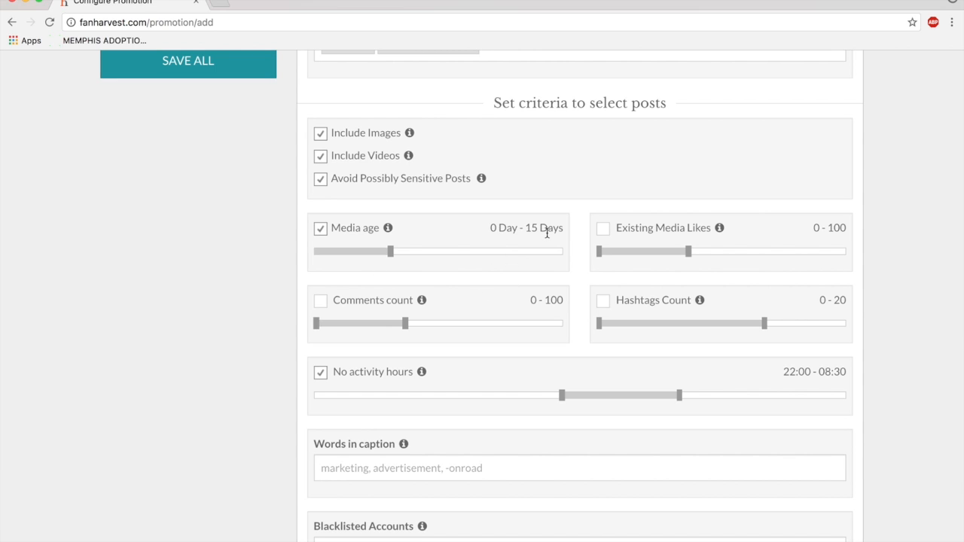
pyautogui.click(357, 226)
# Enable the Hashtags Count filter and set its range to 0 - 14
pyautogui.scroll(-1, 547, 270)
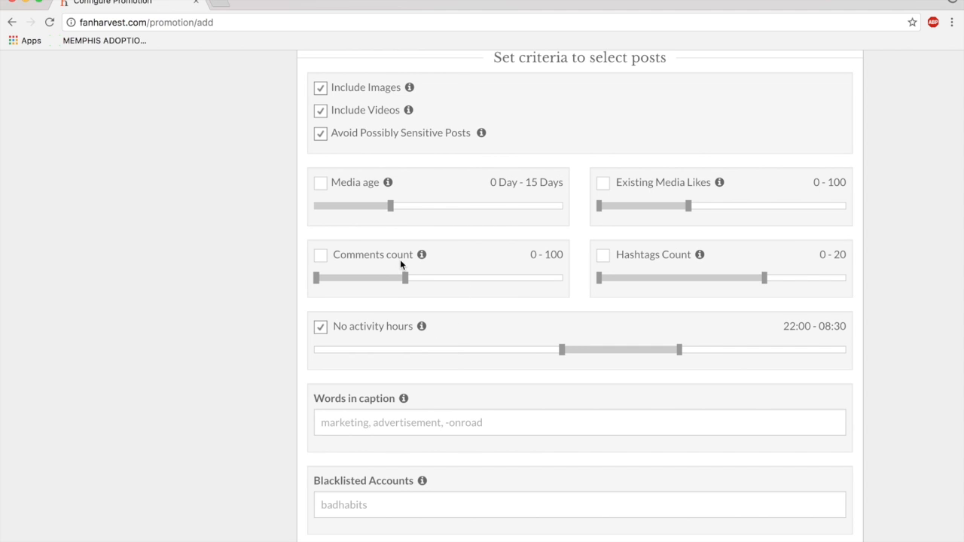
pyautogui.click(633, 260)
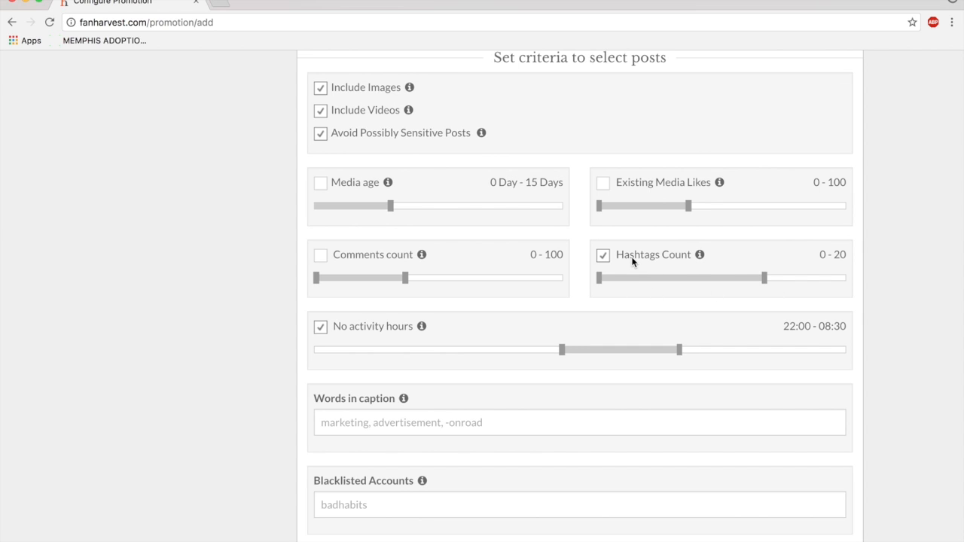
pyautogui.moveTo(762, 286); pyautogui.dragTo(713, 294)
pyautogui.click(681, 301)
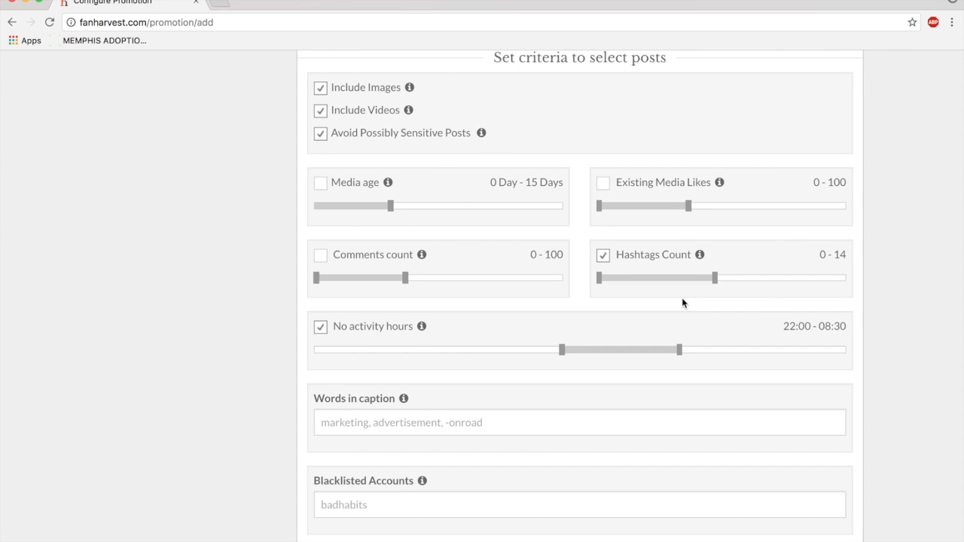
# Set the Hashtags Count range to 15 - 30 and disable the filter
pyautogui.click(713, 283)
pyautogui.moveTo(713, 283); pyautogui.dragTo(864, 271)
pyautogui.moveTo(600, 280); pyautogui.dragTo(725, 277)
pyautogui.click(731, 295)
pyautogui.click(653, 260)
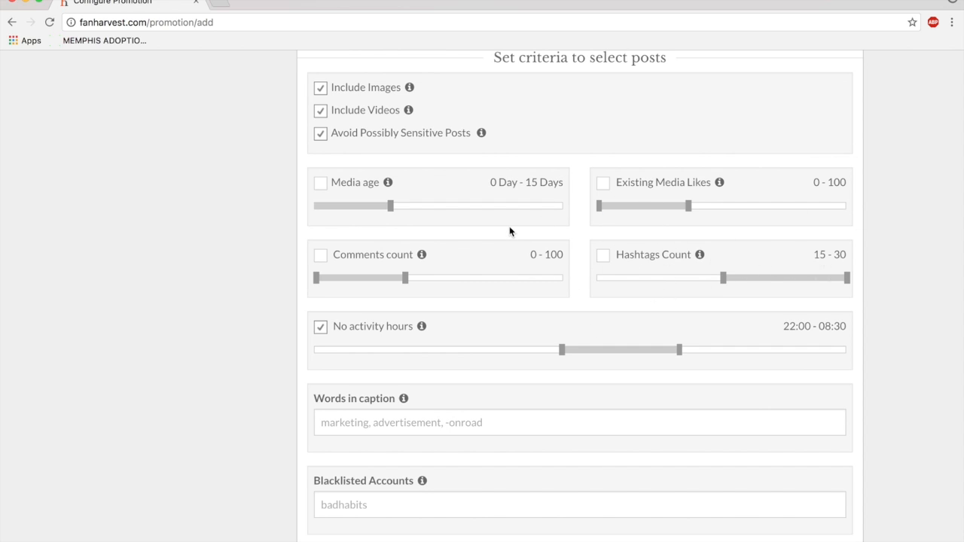
# Add CEO as a required word in the post caption
pyautogui.scroll(-1, 231, 264)
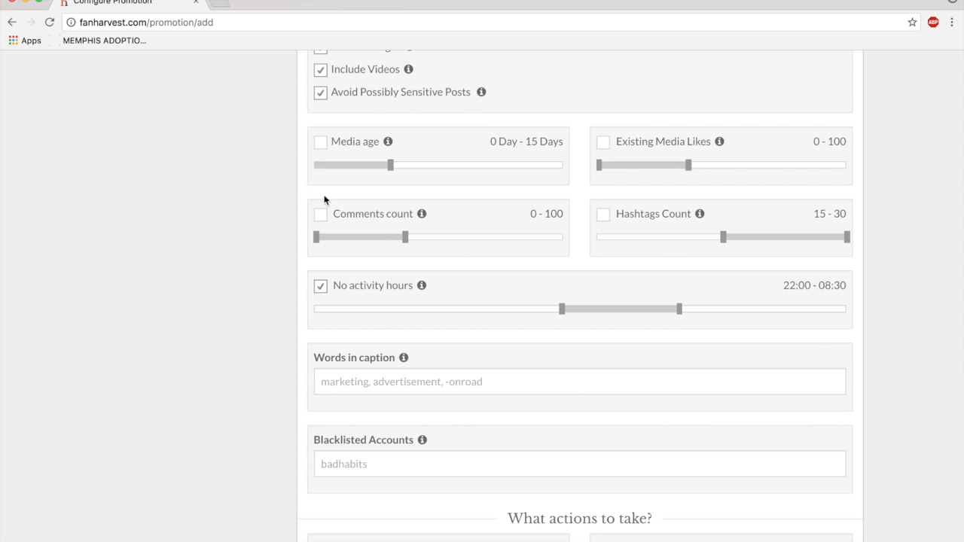
pyautogui.scroll(-1, 198, 342)
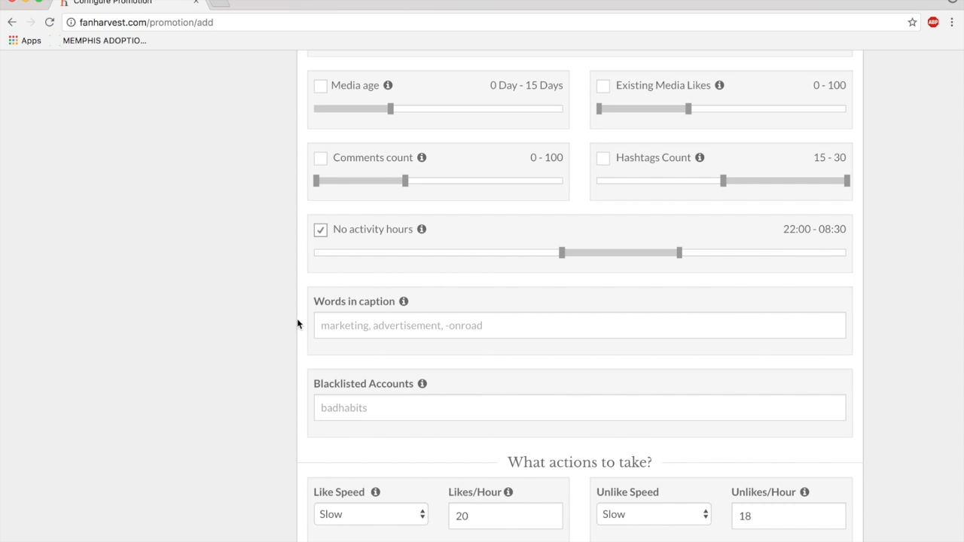
pyautogui.scroll(-2, 316, 313)
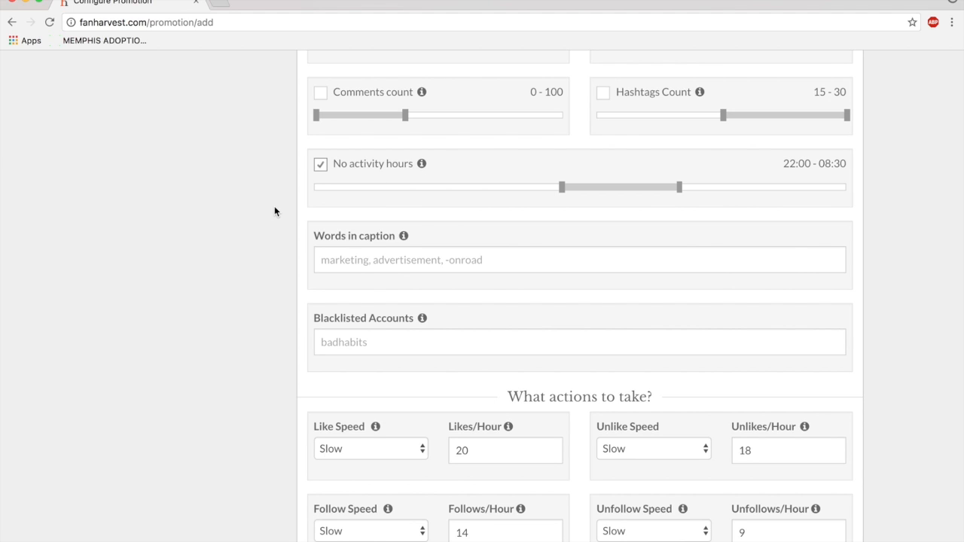
pyautogui.scroll(-1, 242, 269)
pyautogui.click(360, 226)
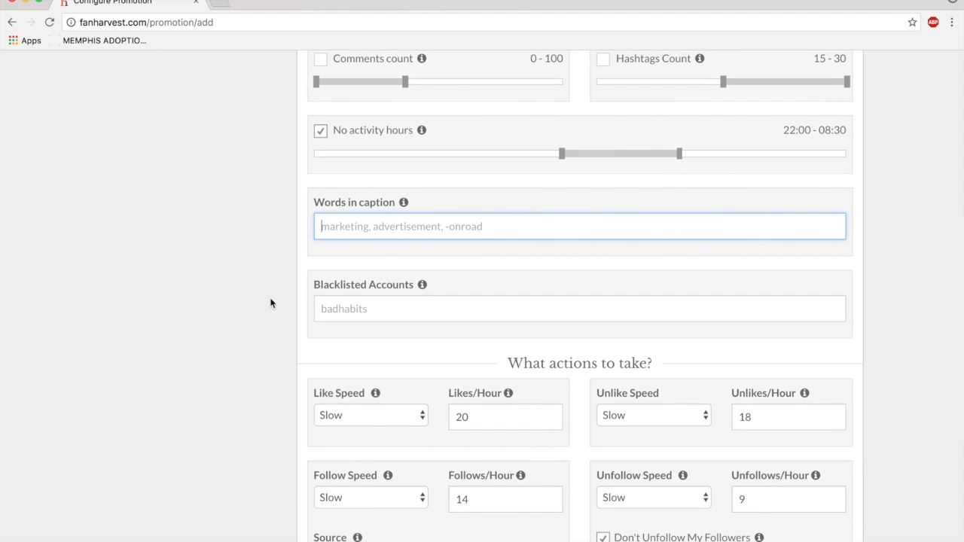
pyautogui.scroll(10, 271, 302)
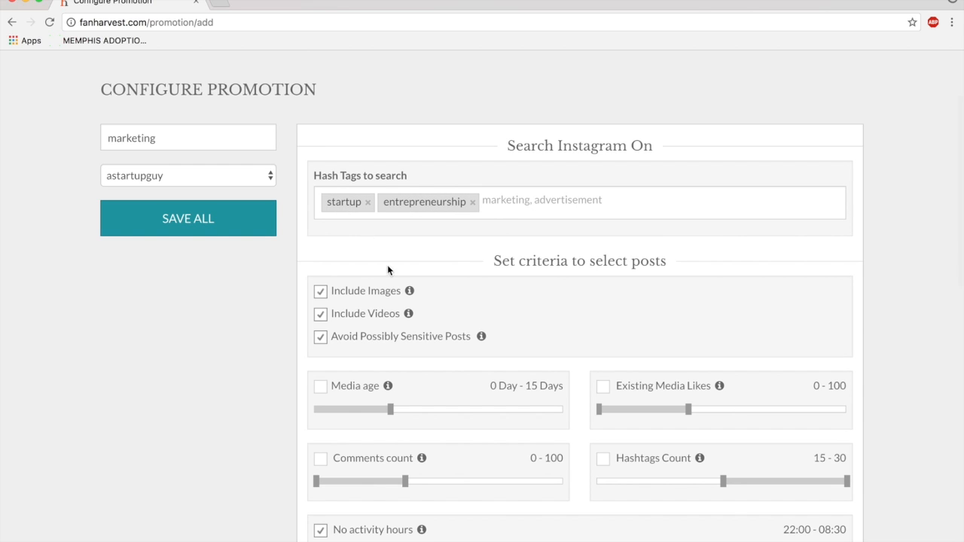
pyautogui.scroll(-5, 278, 382)
pyautogui.scroll(3, 278, 383)
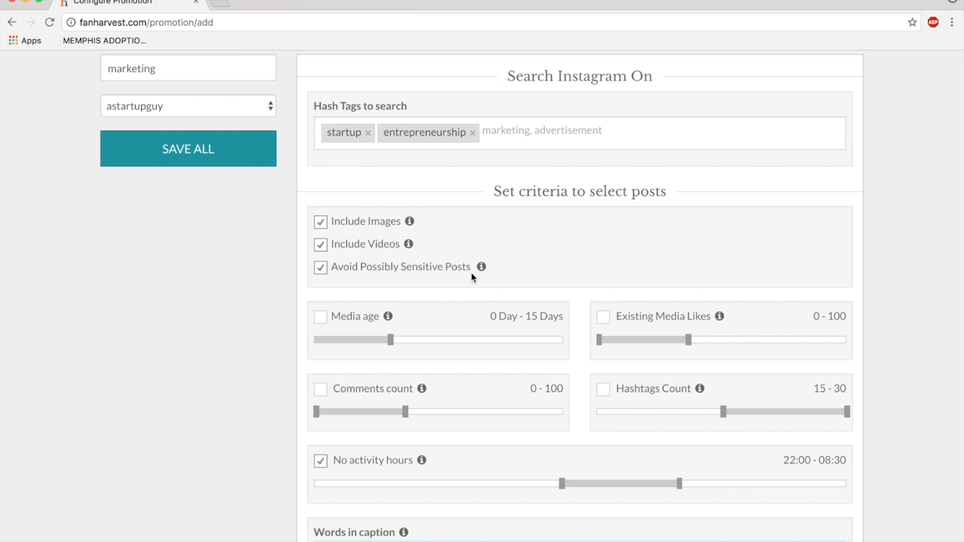
pyautogui.press('Tab')
pyautogui.write('CEO')
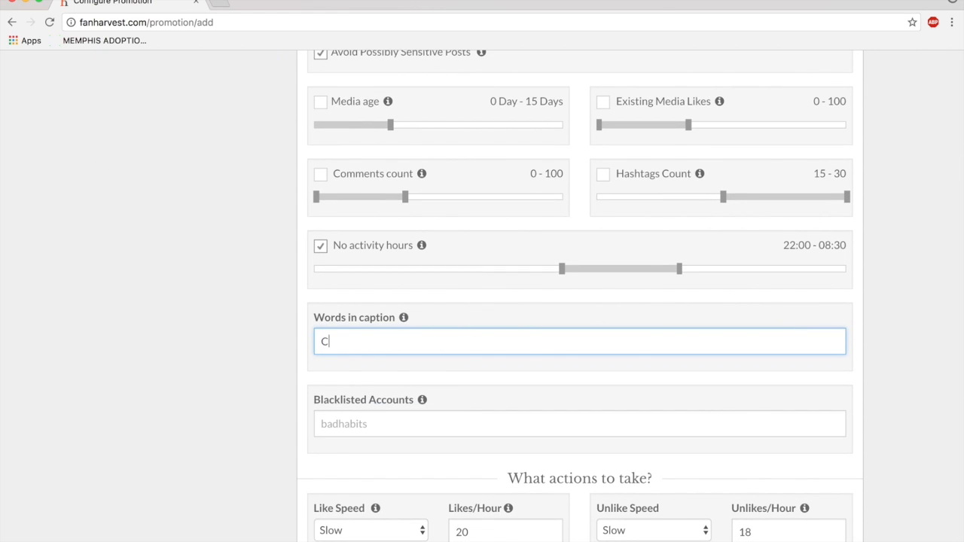
pyautogui.press('Return')
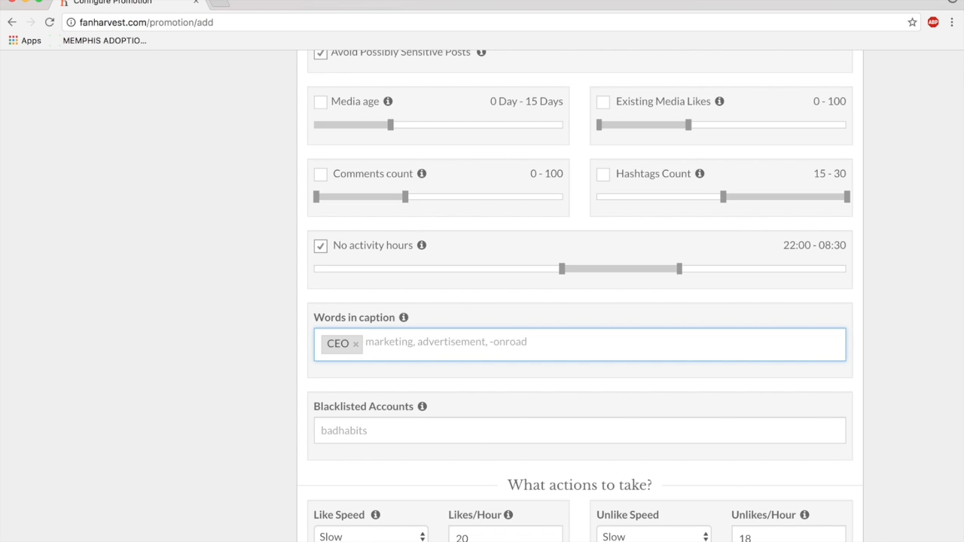
# Remove the CEO keyword from the caption words
pyautogui.scroll(3, 212, 325)
pyautogui.scroll(3, 211, 322)
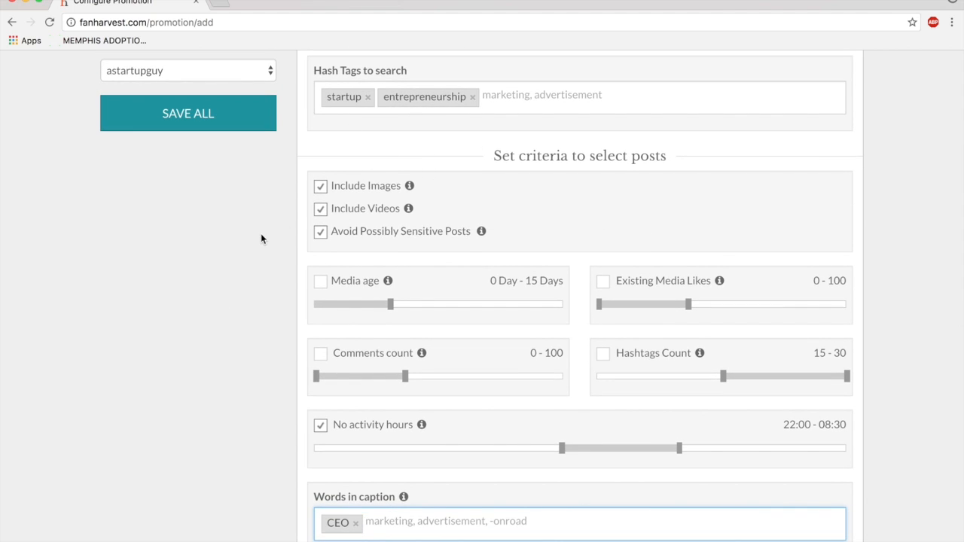
pyautogui.scroll(-4, 260, 233)
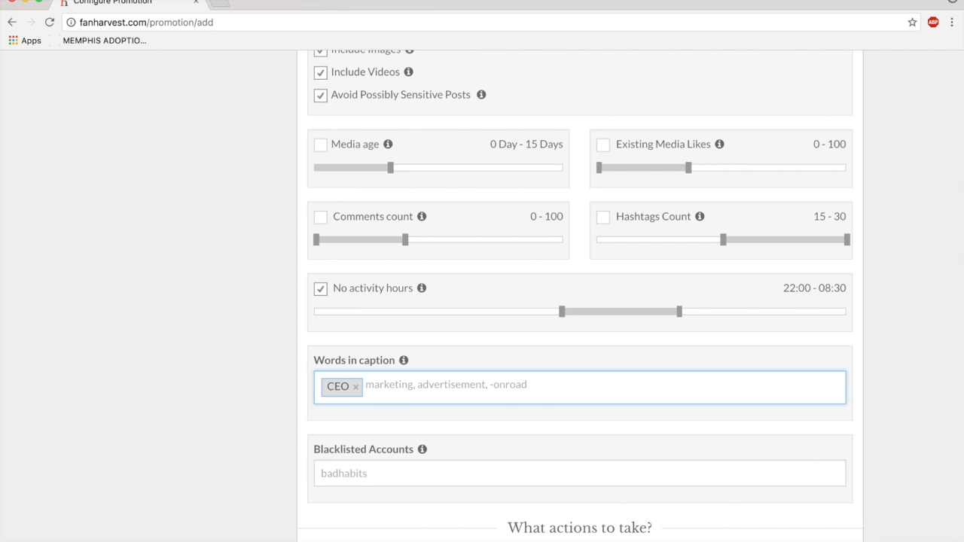
pyautogui.click(356, 387)
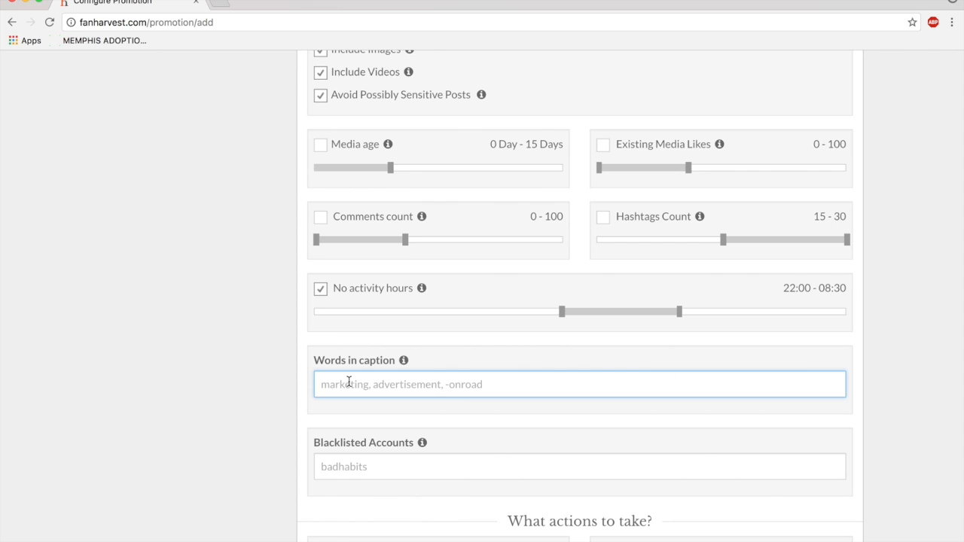
# Open the Blacklisted Accounts setting for entry
pyautogui.scroll(-2, 272, 384)
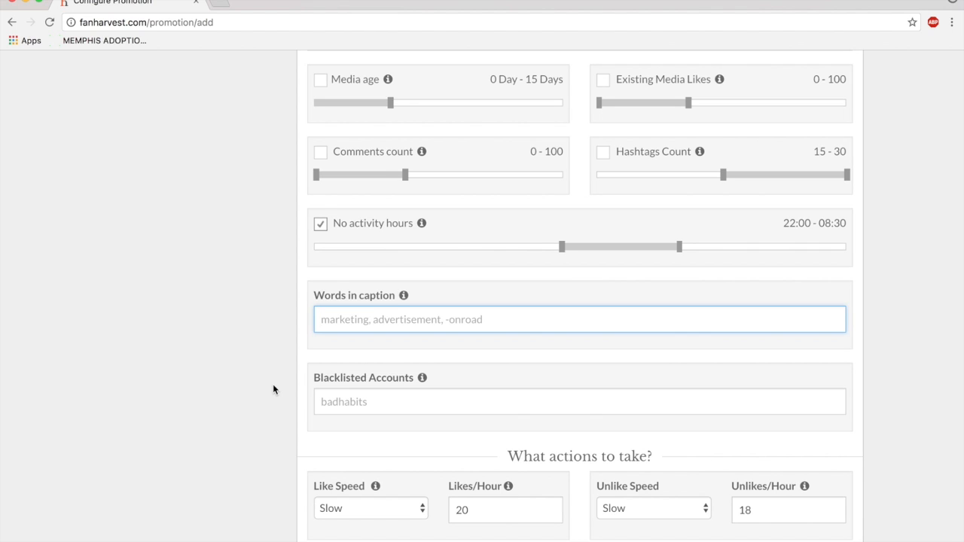
pyautogui.scroll(-2, 272, 384)
pyautogui.click(363, 329)
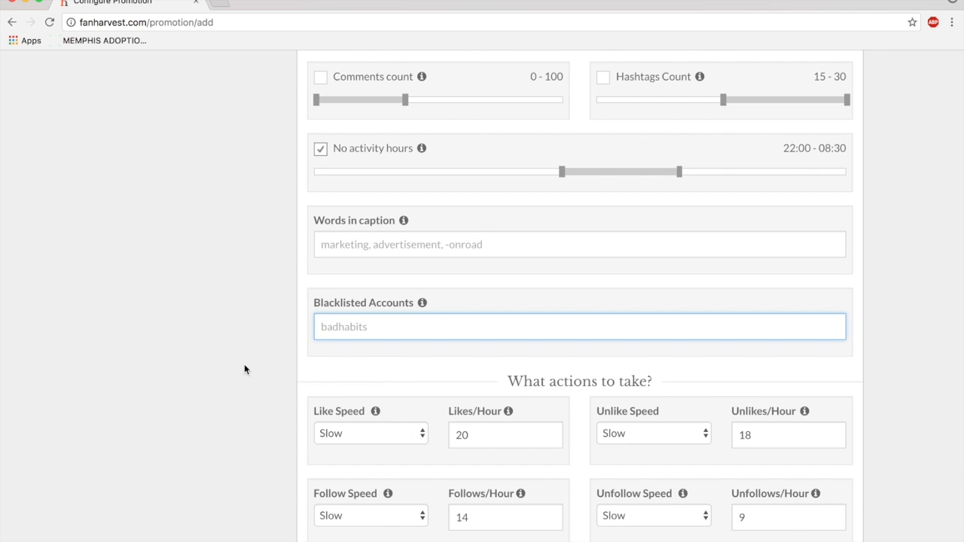
# Set the Like Speed to Fast and the likes per hour to 40
pyautogui.scroll(-3, 217, 354)
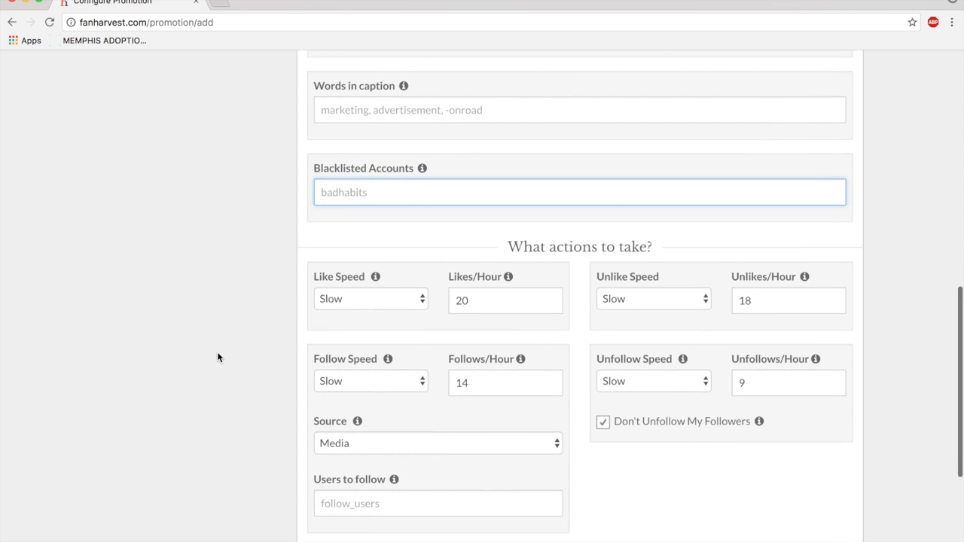
pyautogui.click(370, 304)
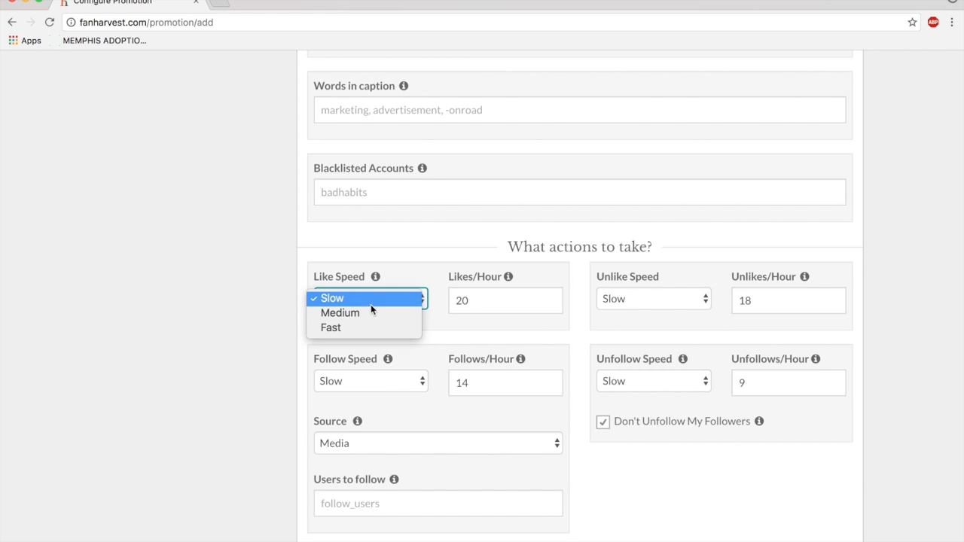
pyautogui.click(348, 328)
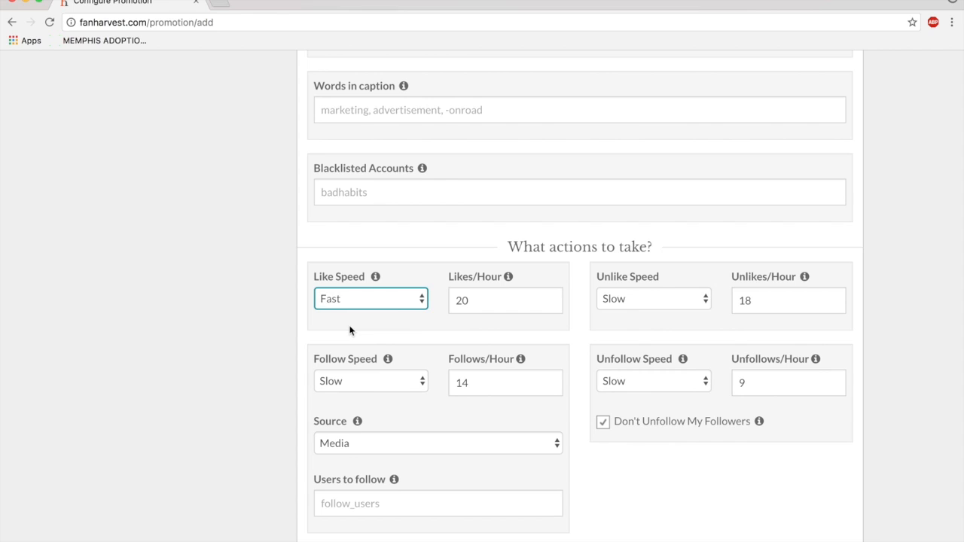
pyautogui.doubleClick(457, 300)
pyautogui.write('40')
pyautogui.press('super+a')
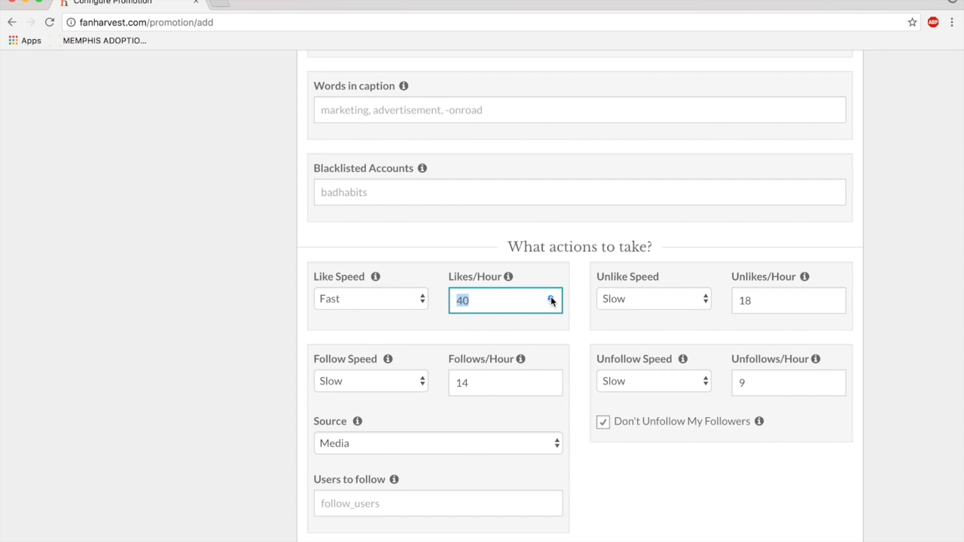
# Set the Like Speed to Medium and the likes per hour to 35
pyautogui.click(390, 302)
pyautogui.click(471, 316)
pyautogui.click(497, 301)
pyautogui.press('BackSpace')
pyautogui.write('5')
pyautogui.press('Tab')
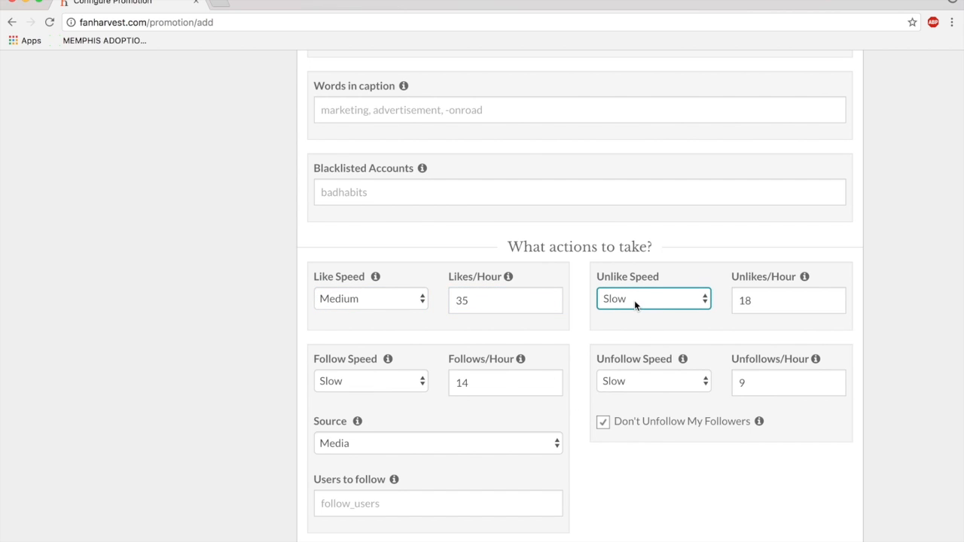
# Keep the Unlike Speed at Slow and set the unlikes per hour to 0
pyautogui.click(634, 300)
pyautogui.click(441, 333)
pyautogui.click(650, 301)
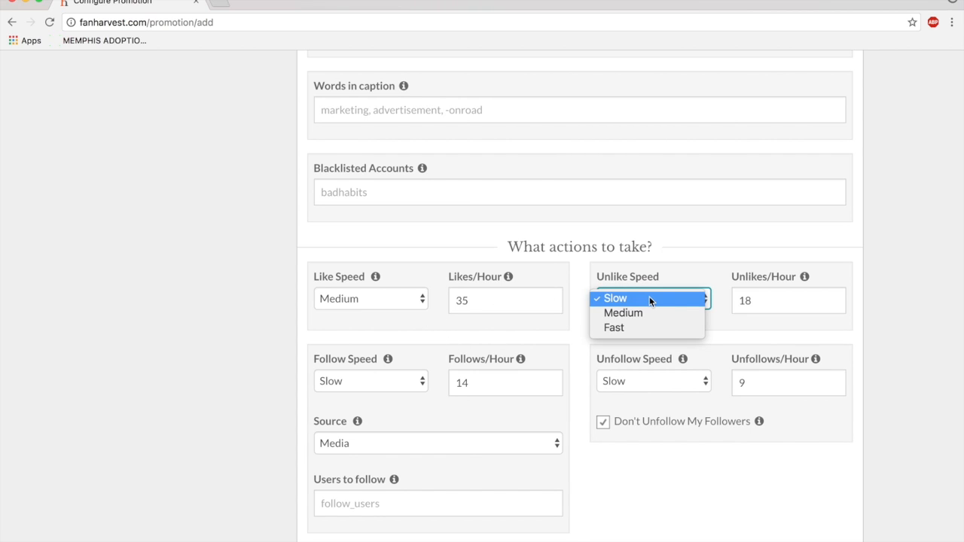
pyautogui.click(745, 301)
pyautogui.doubleClick(745, 298)
pyautogui.write('0')
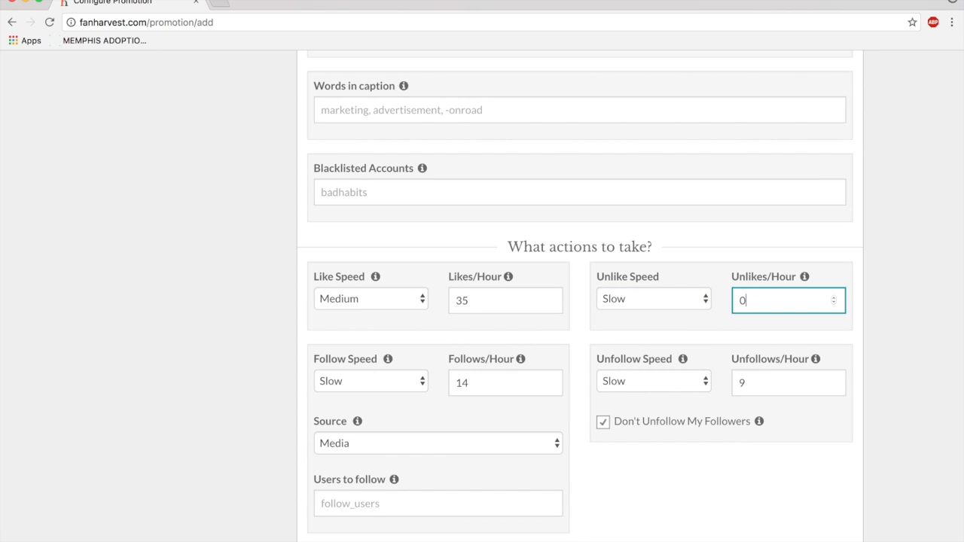
pyautogui.click(631, 339)
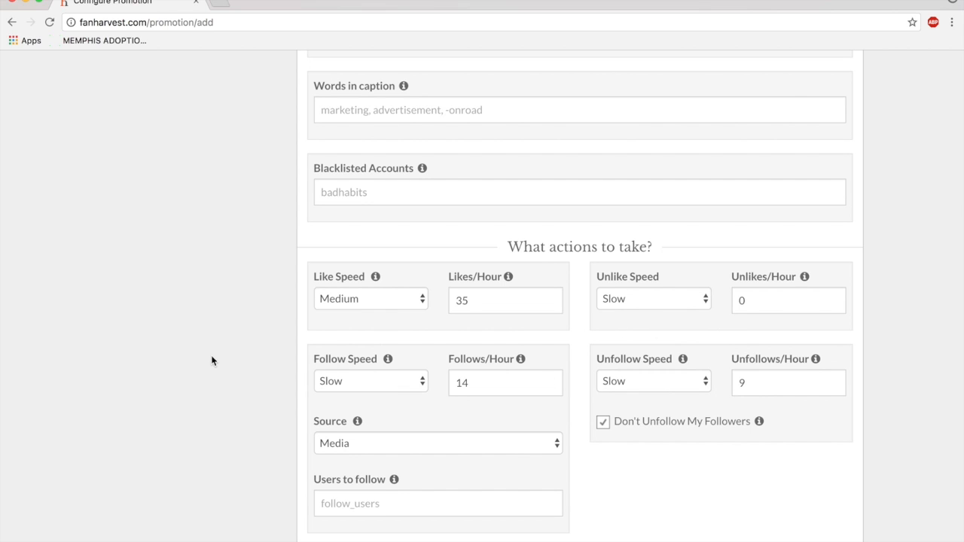
# Set the Follow Speed to Medium and the follows per hour to 26
pyautogui.scroll(-2, 212, 359)
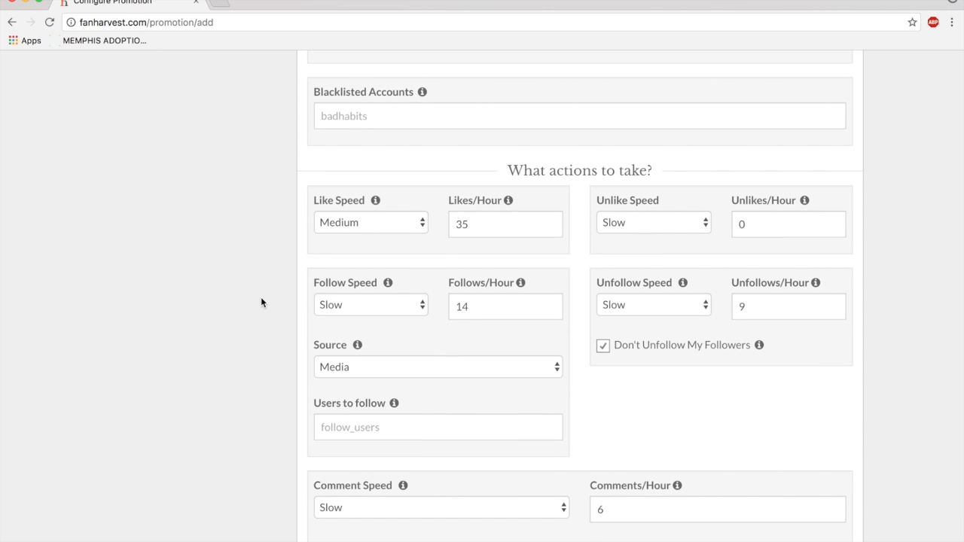
pyautogui.scroll(-2, 261, 302)
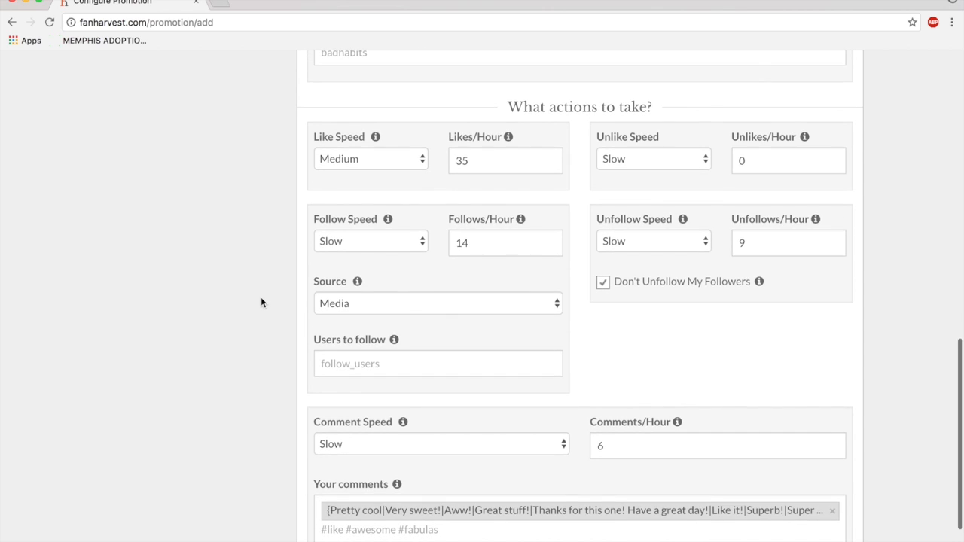
pyautogui.click(370, 245)
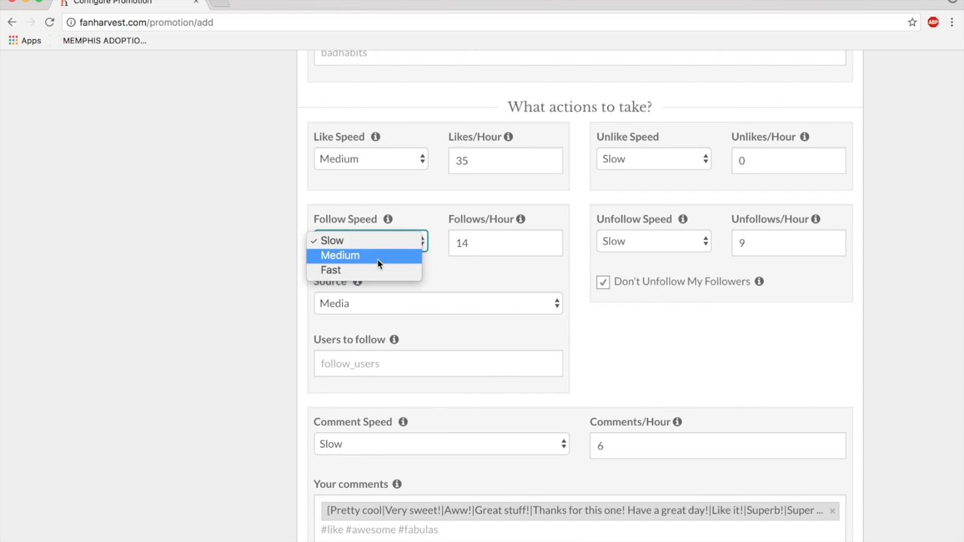
pyautogui.click(381, 256)
pyautogui.click(476, 241)
pyautogui.press('BackSpace')
pyautogui.press('BackSpace')
pyautogui.write('20')
pyautogui.press('BackSpace')
pyautogui.write('6')
pyautogui.click(476, 274)
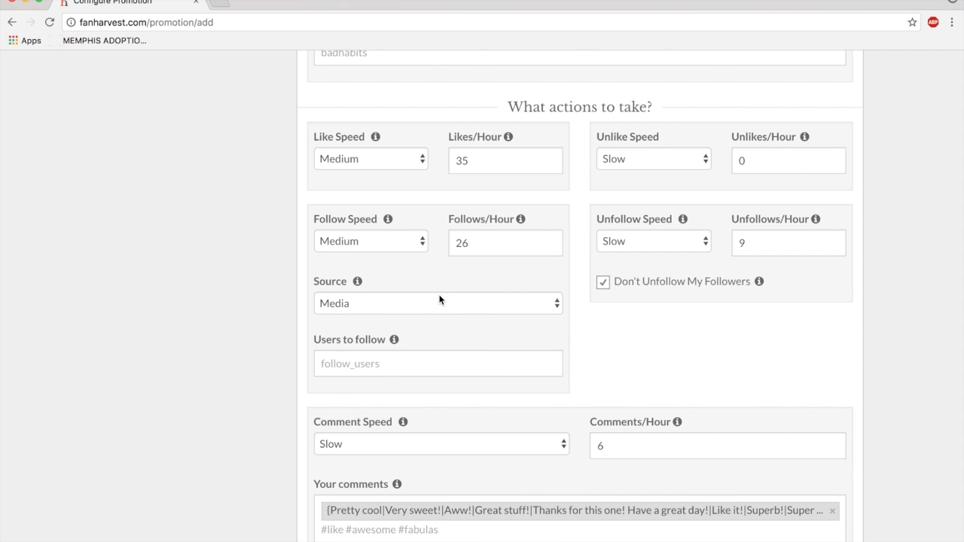
# Set the Follow Speed back to Slow and the Unfollow Speed to Medium
pyautogui.click(629, 241)
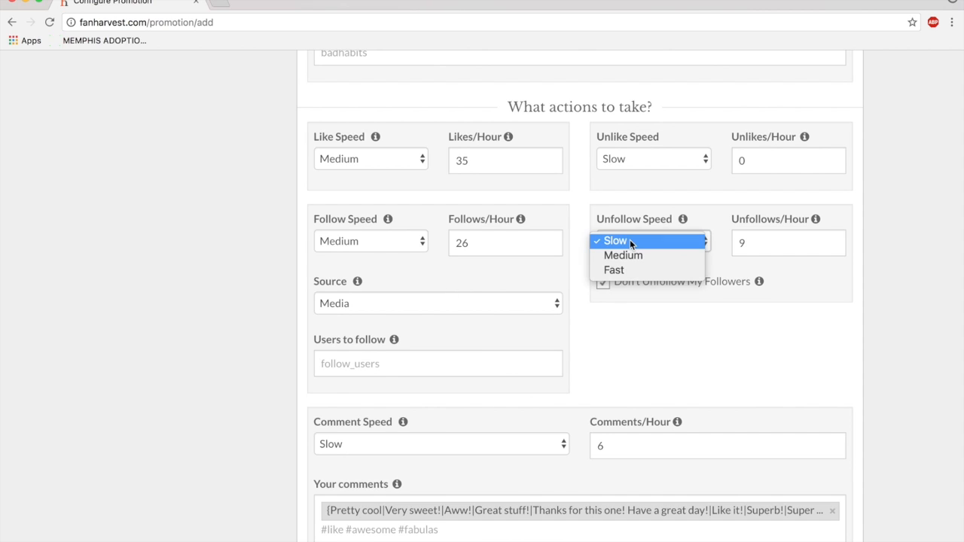
pyautogui.click(766, 265)
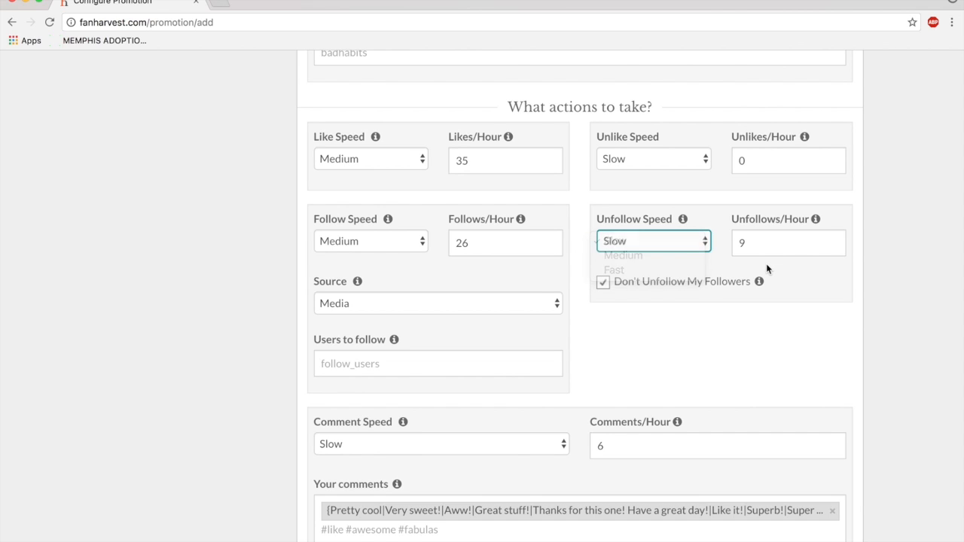
pyautogui.click(360, 242)
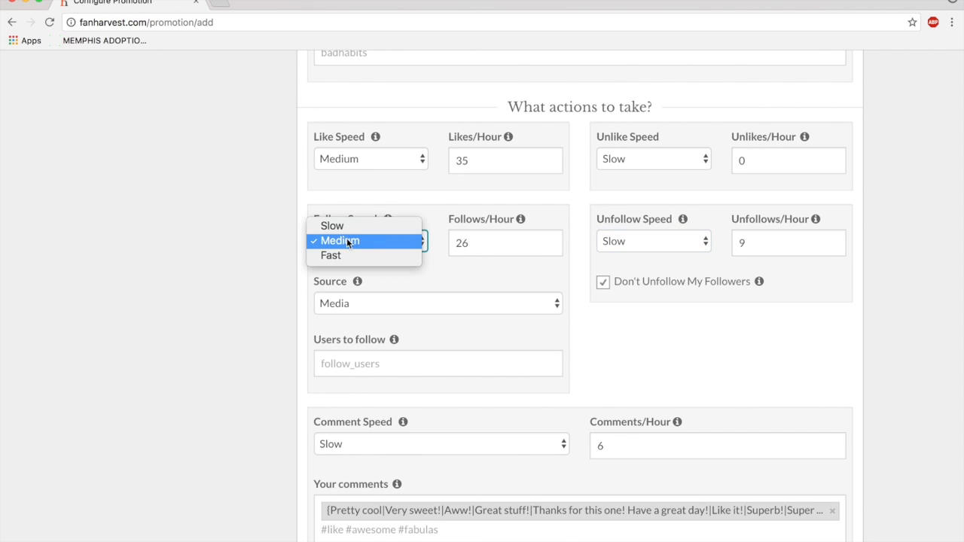
pyautogui.click(341, 226)
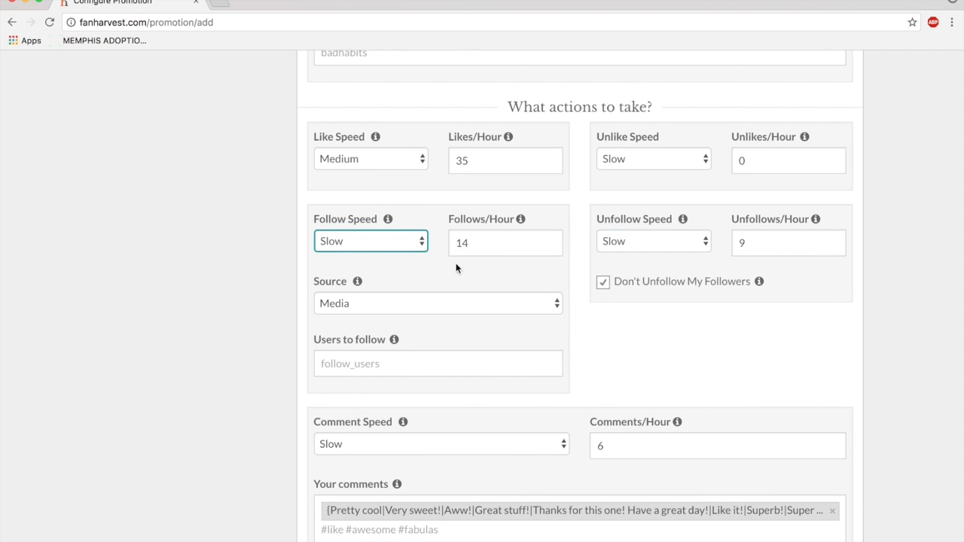
pyautogui.click(631, 243)
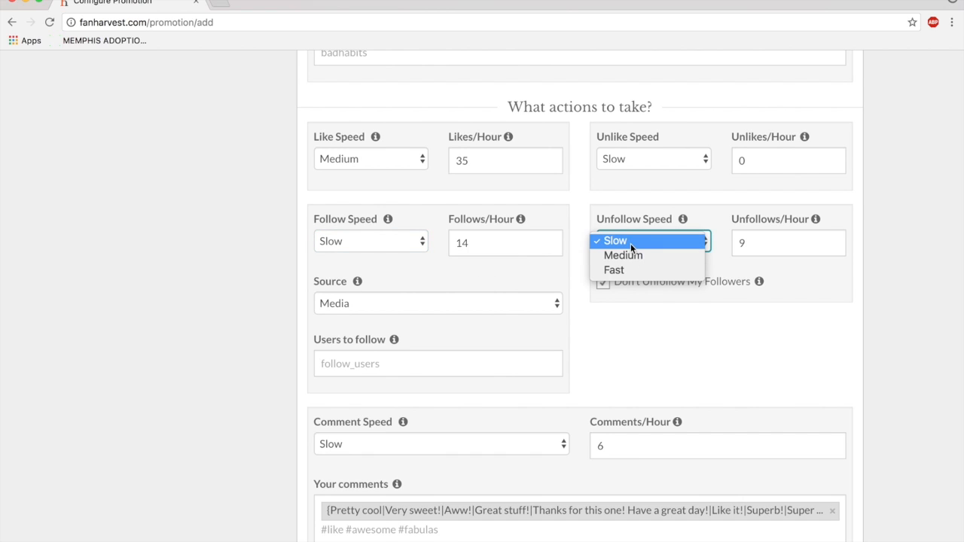
pyautogui.click(636, 256)
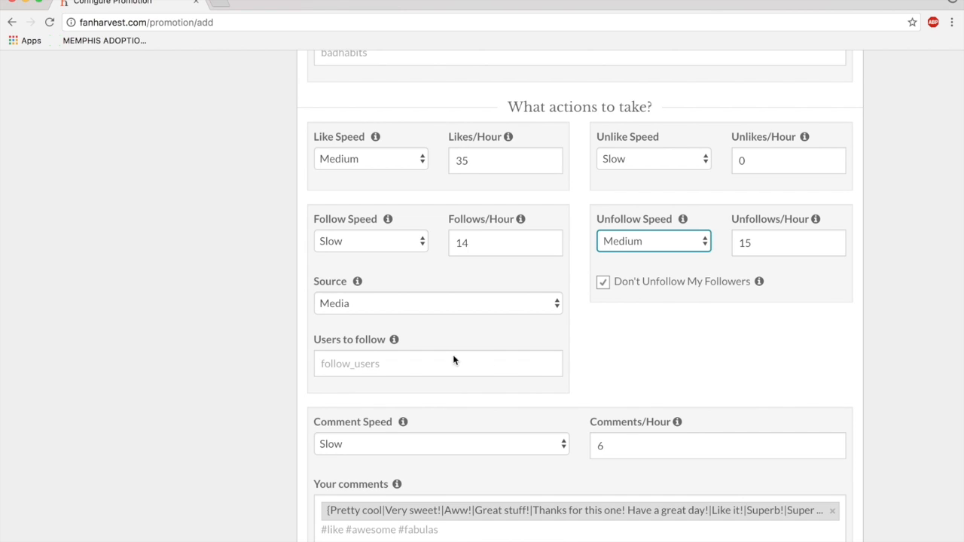
# Set the Source of accounts to follow to Followers of users
pyautogui.click(361, 305)
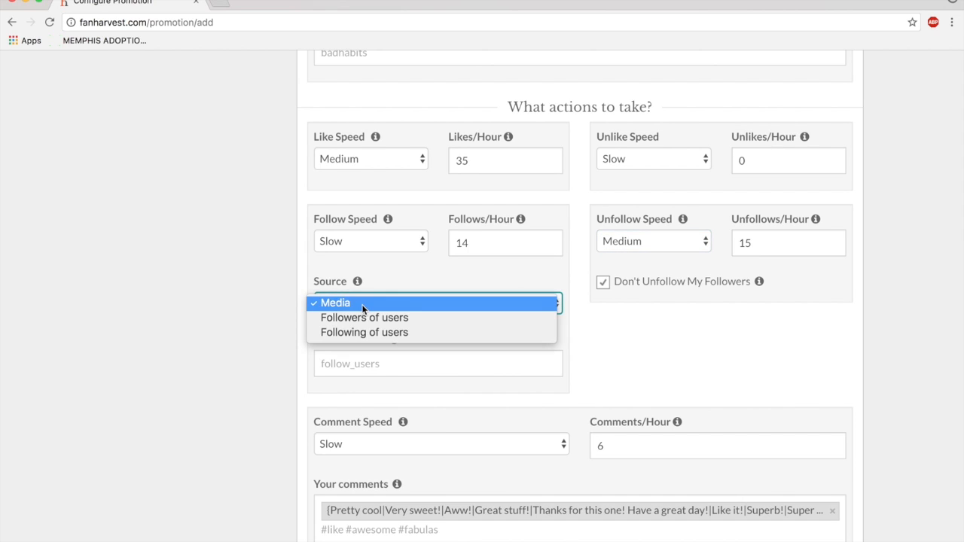
pyautogui.click(292, 294)
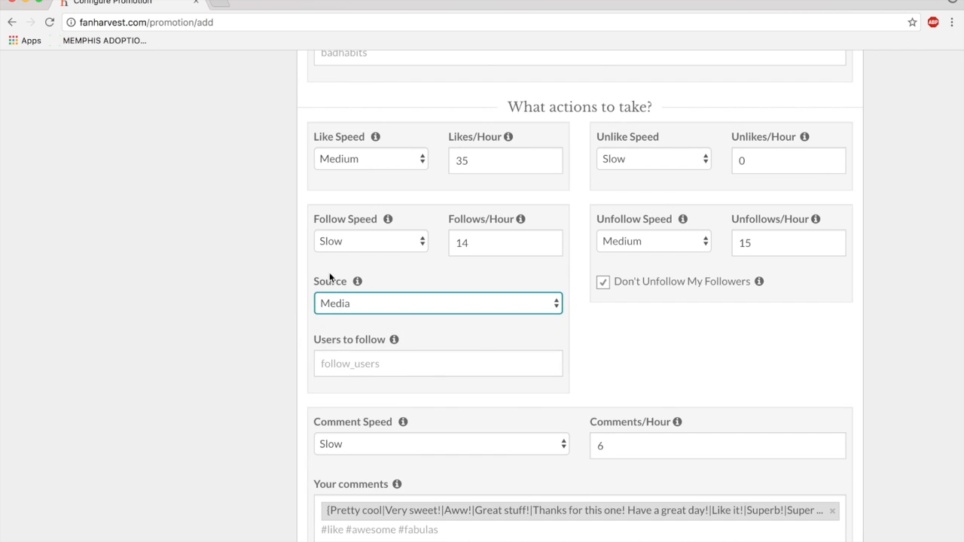
pyautogui.scroll(8, 297, 298)
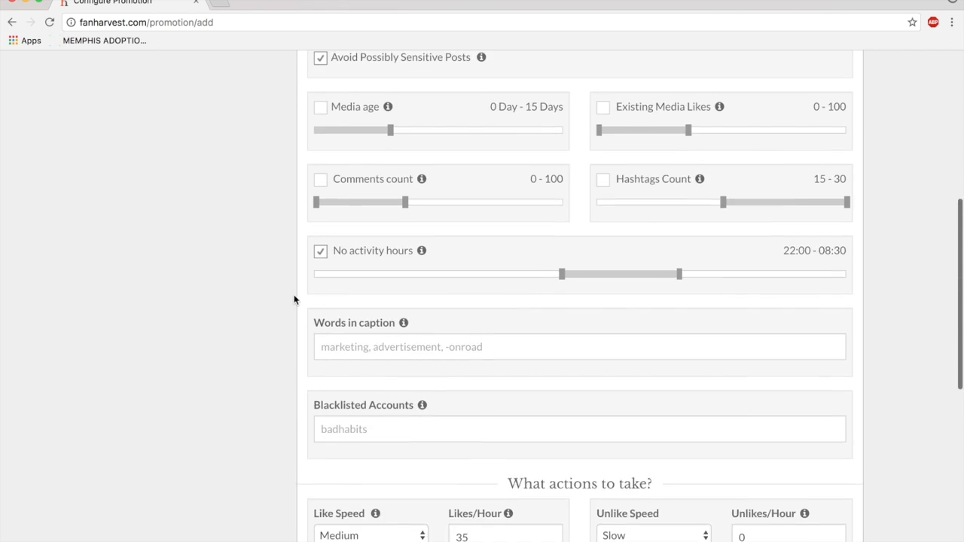
pyautogui.scroll(3, 359, 167)
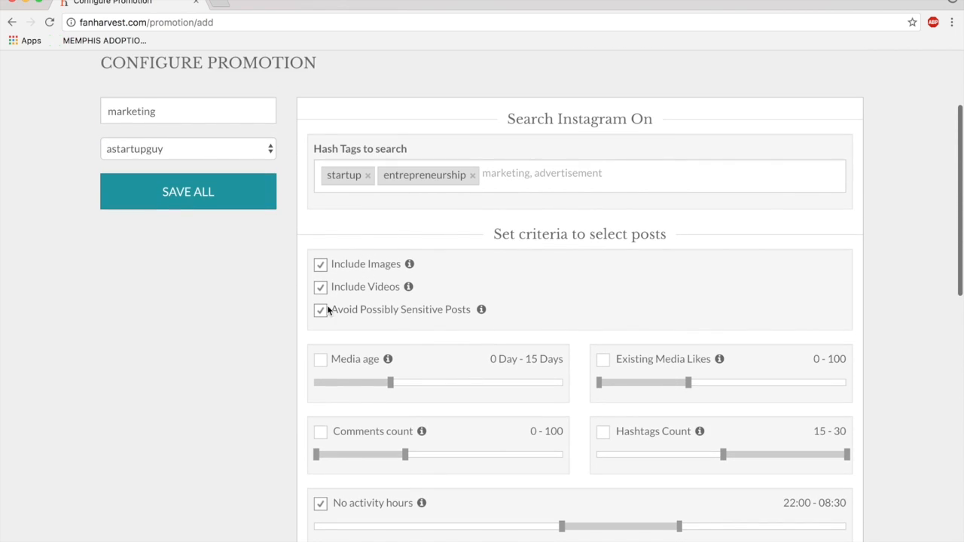
pyautogui.scroll(-6, 244, 323)
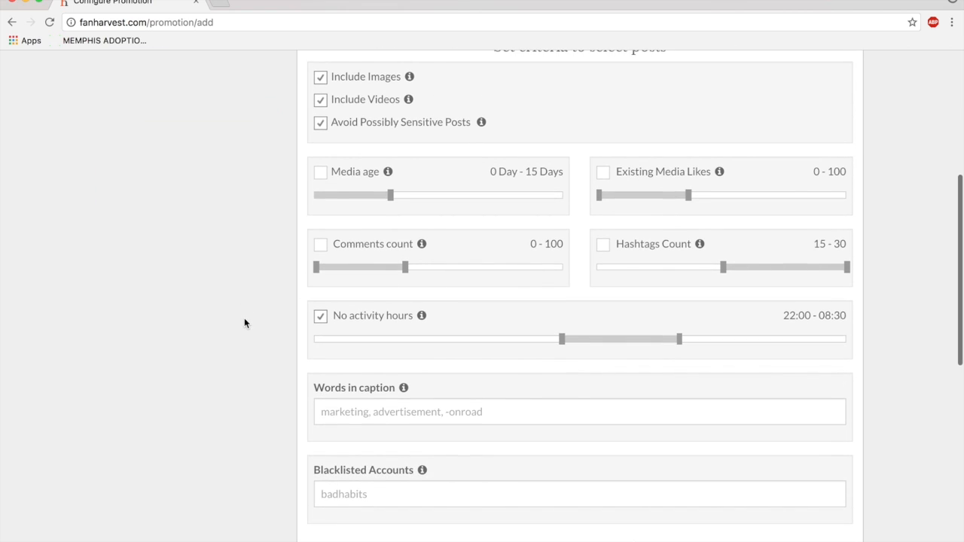
pyautogui.scroll(-3, 244, 324)
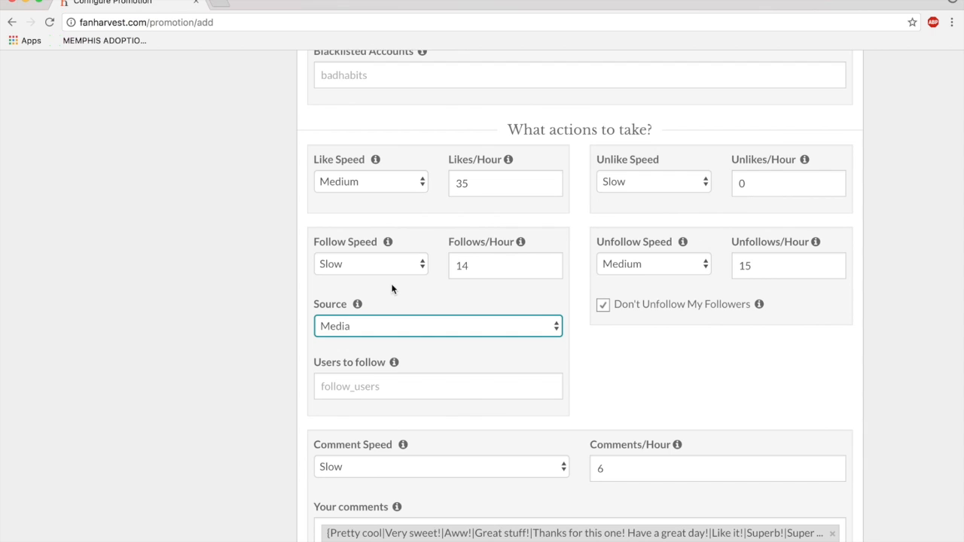
pyautogui.click(350, 325)
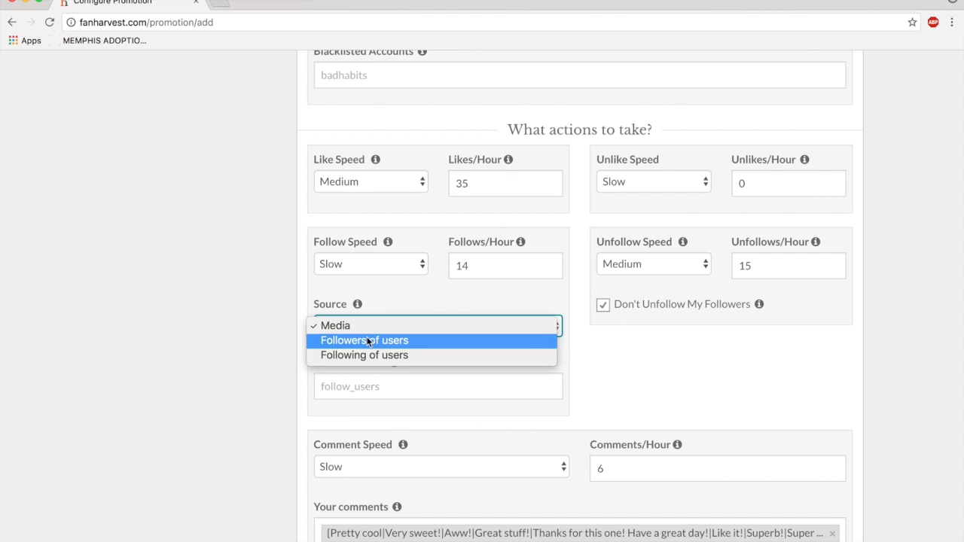
pyautogui.click(368, 342)
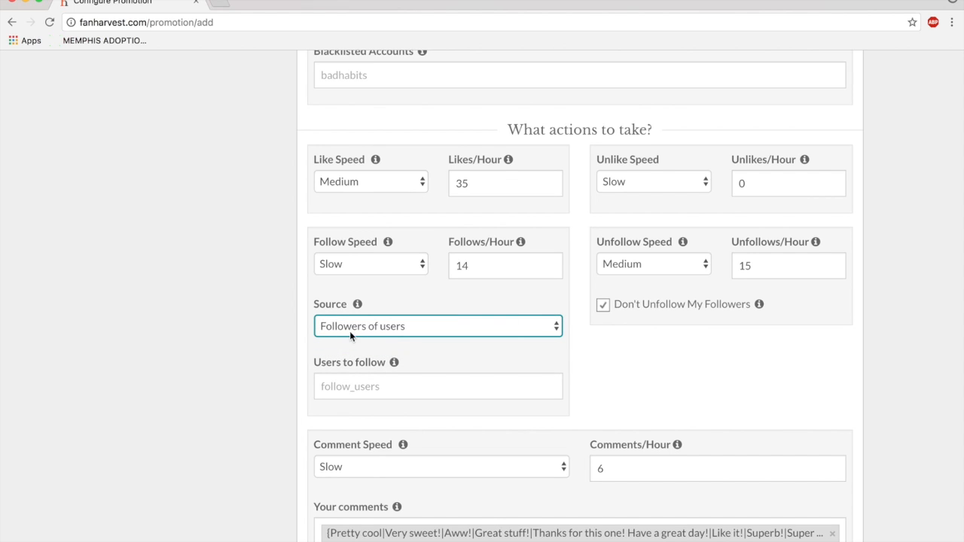
# Add fanharvestapp to the Users to follow
pyautogui.click(360, 388)
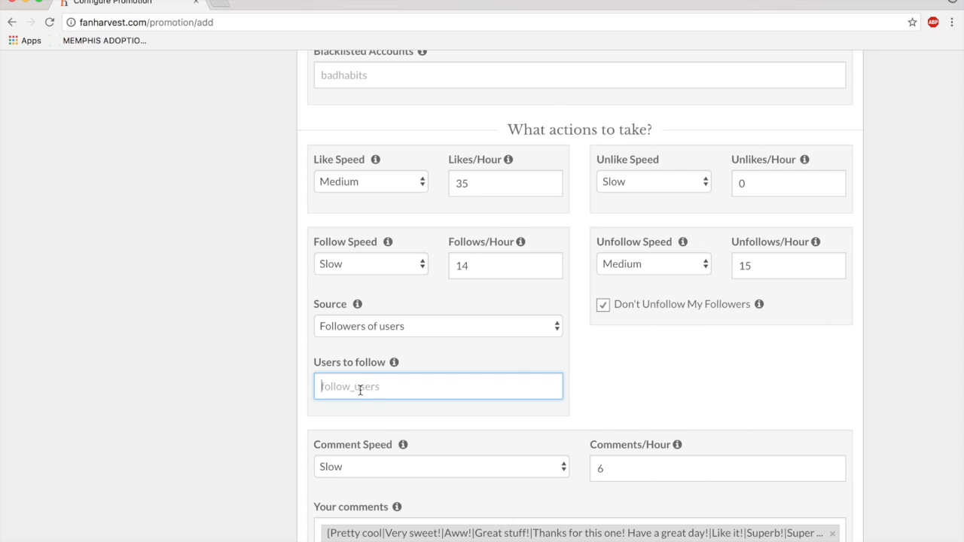
pyautogui.write('fanharvestapp')
pyautogui.press('Return')
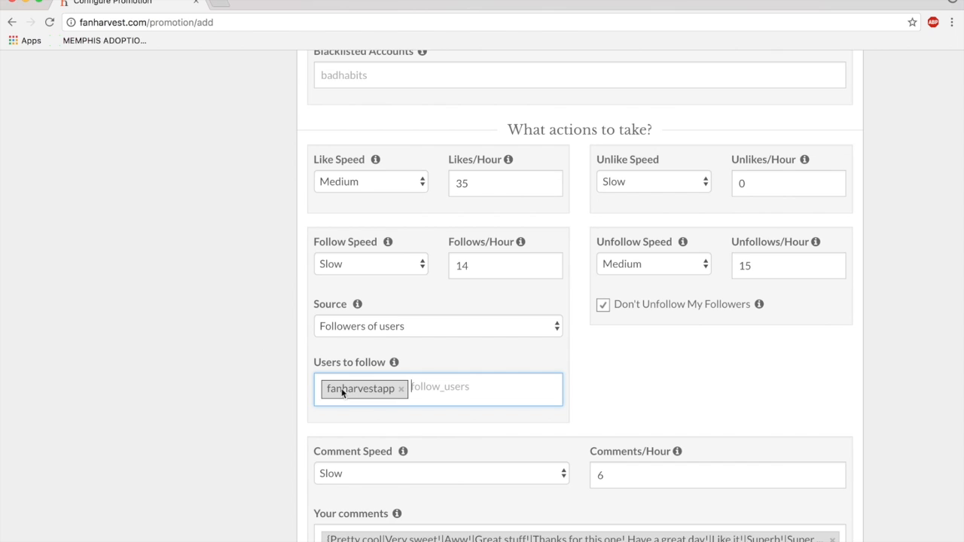
# Set the Comment Speed to Medium
pyautogui.scroll(1, 292, 343)
pyautogui.scroll(10, 290, 338)
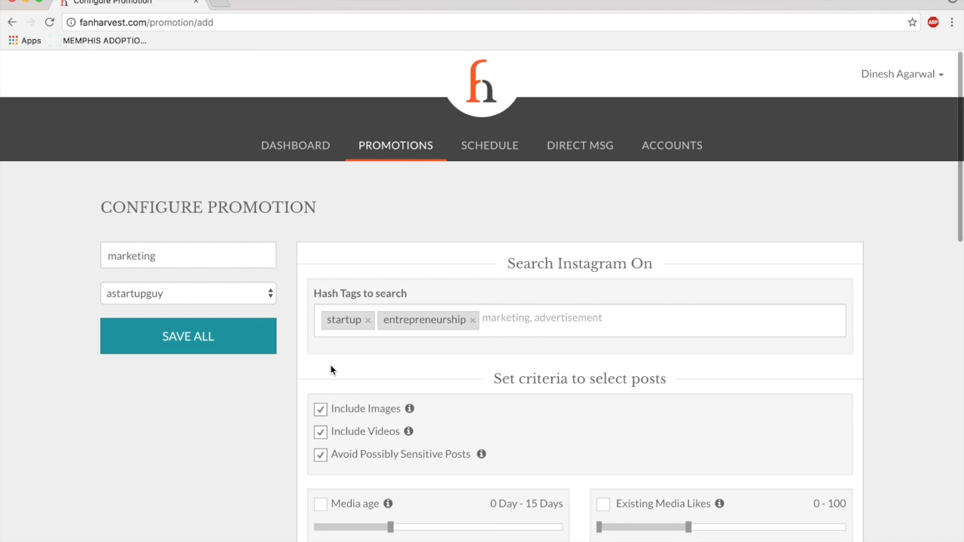
pyautogui.scroll(-5, 303, 368)
pyautogui.scroll(-7, 302, 368)
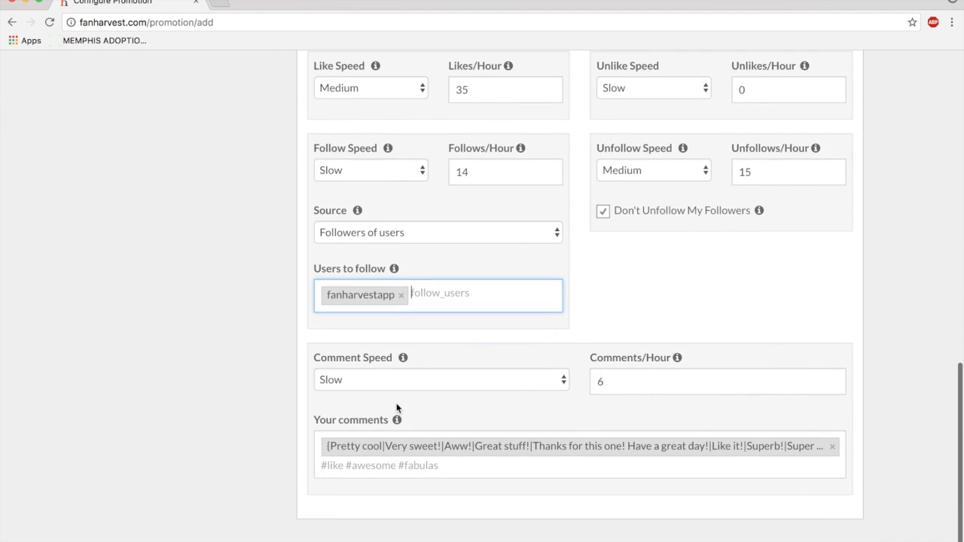
pyautogui.click(361, 380)
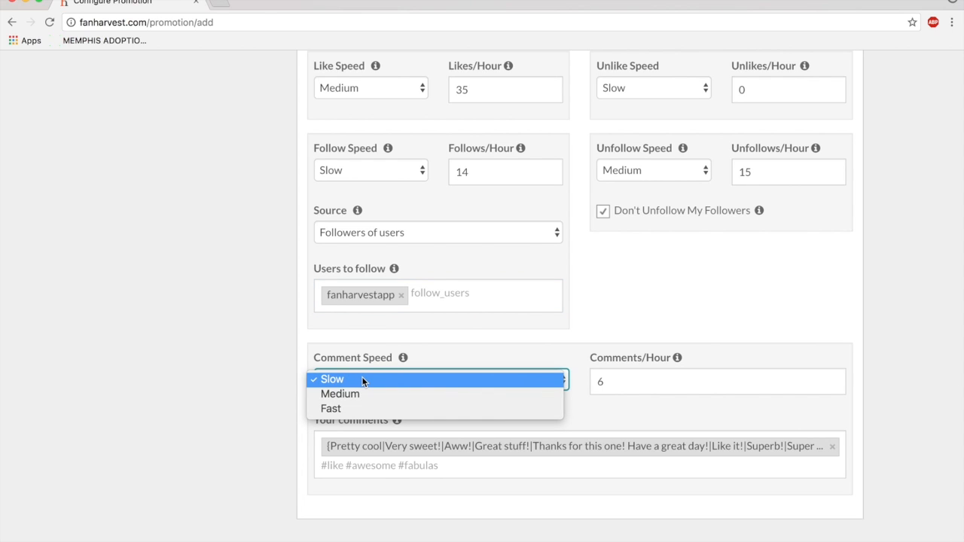
pyautogui.click(374, 393)
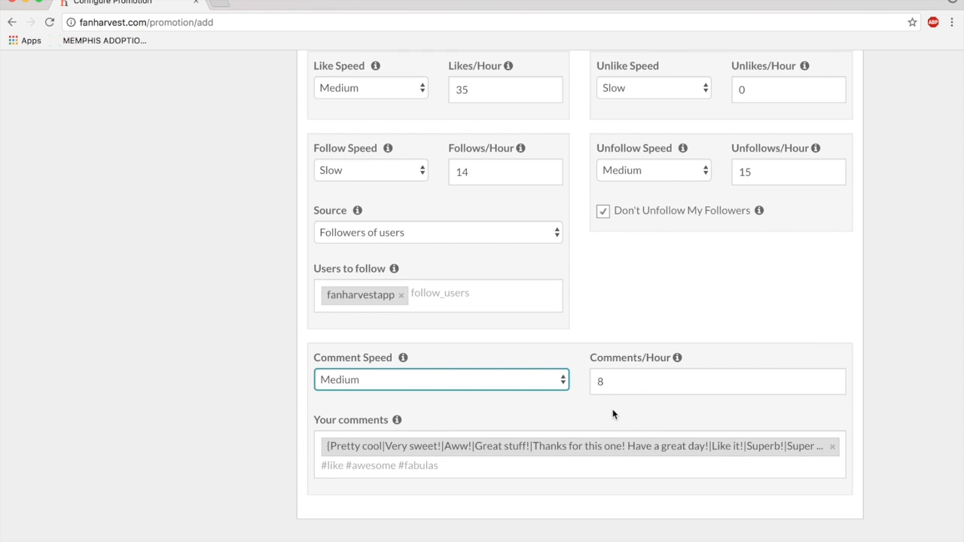
# Open the preset entry under Your comments for editing and highlight its first phrase, Pretty cool, and the separator after it
pyautogui.scroll(-2, 453, 420)
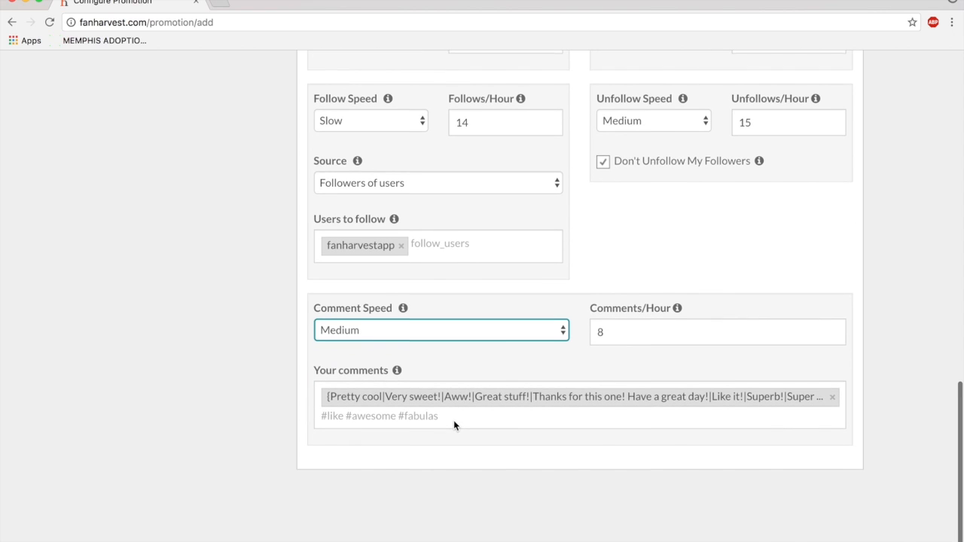
pyautogui.click(354, 400)
pyautogui.click(377, 417)
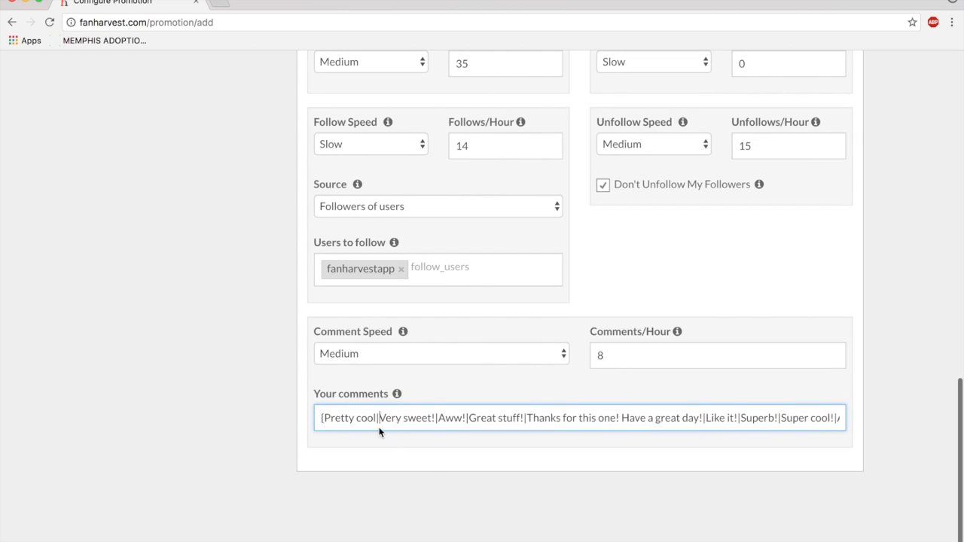
pyautogui.press('Left')
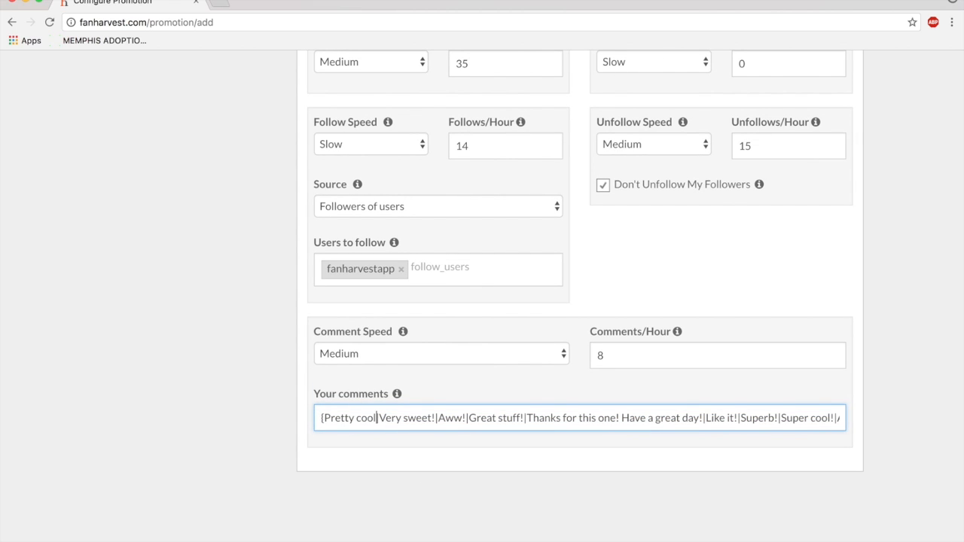
pyautogui.keyDown('shift'); pyautogui.click(327, 417); pyautogui.keyUp('shift')
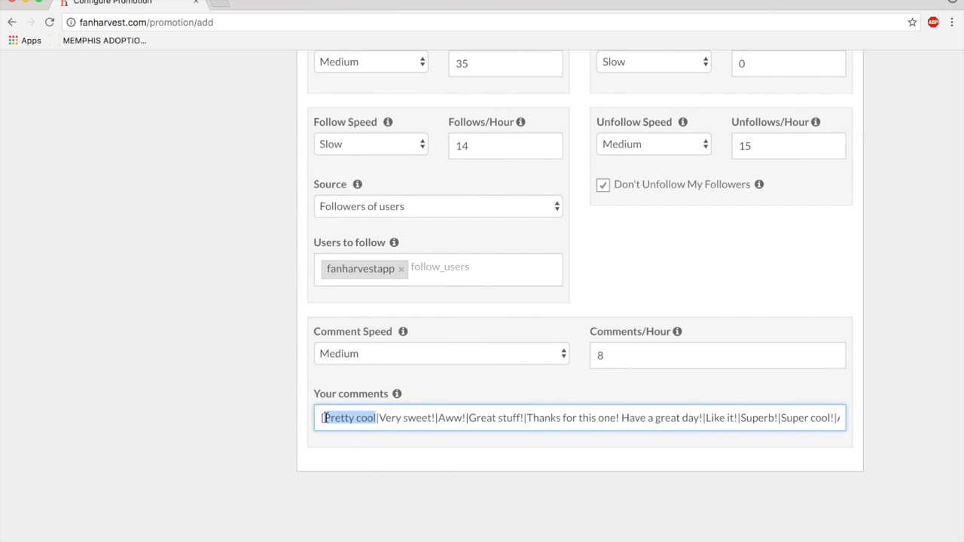
pyautogui.click(379, 418)
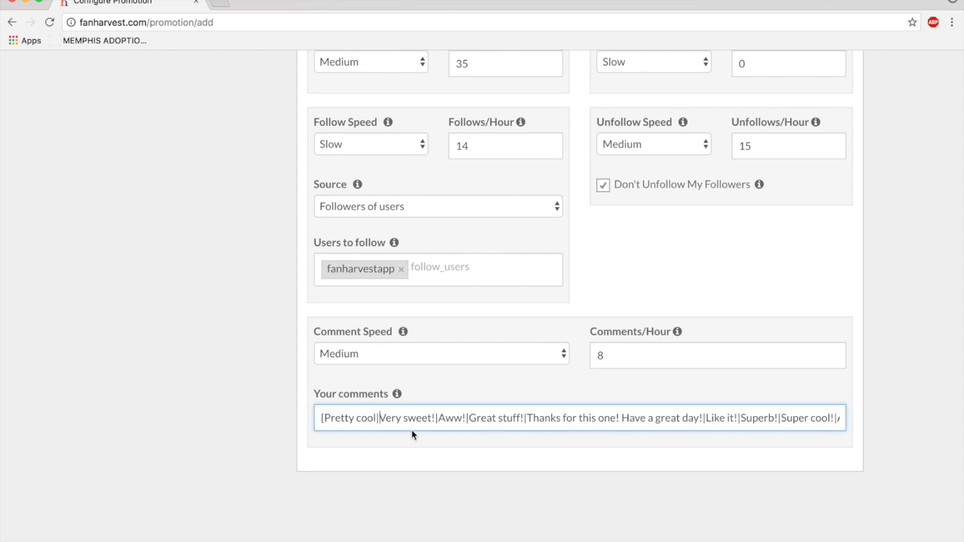
pyautogui.hotkey('shift', 'Left')
pyautogui.press('Right')
# Replace the preset comments with {I like it|Good going|Nice one|Woah}
pyautogui.press('super+a')
pyautogui.press('BackSpace')
pyautogui.write('{l')
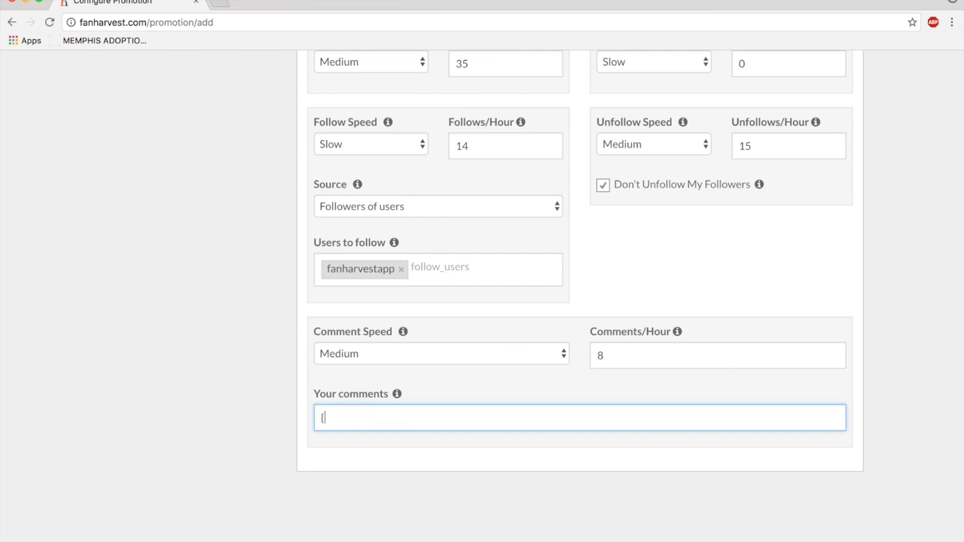
pyautogui.write(' like it|Good going|')
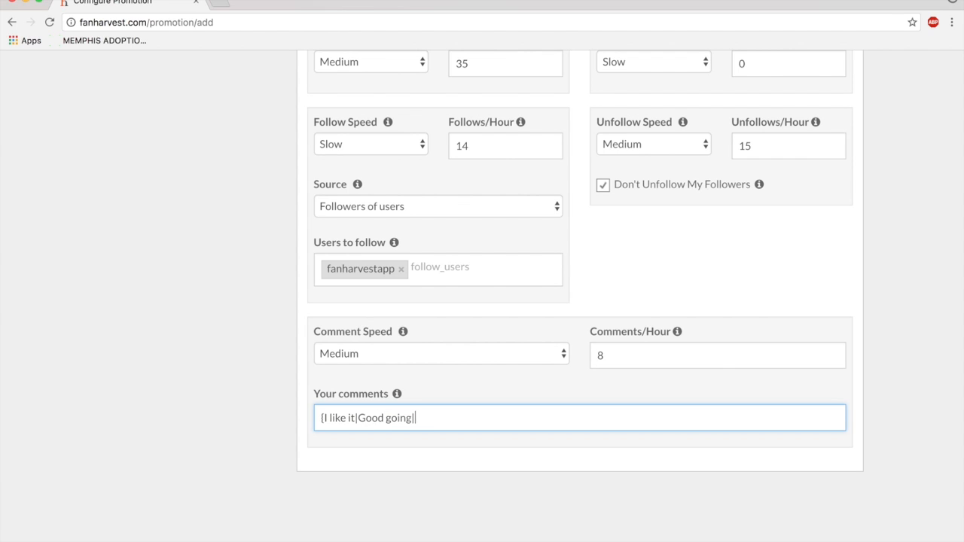
pyautogui.write('Nice one|Woah}')
pyautogui.press('Return')
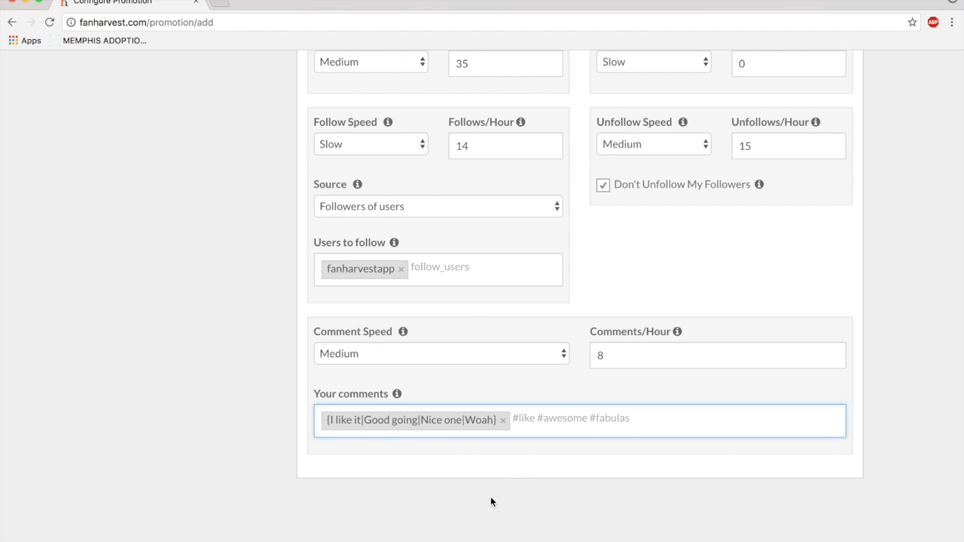
pyautogui.click(451, 443)
# Leave the promotion form and open the direct message configuration of the foodieduud account
pyautogui.scroll(15, 452, 441)
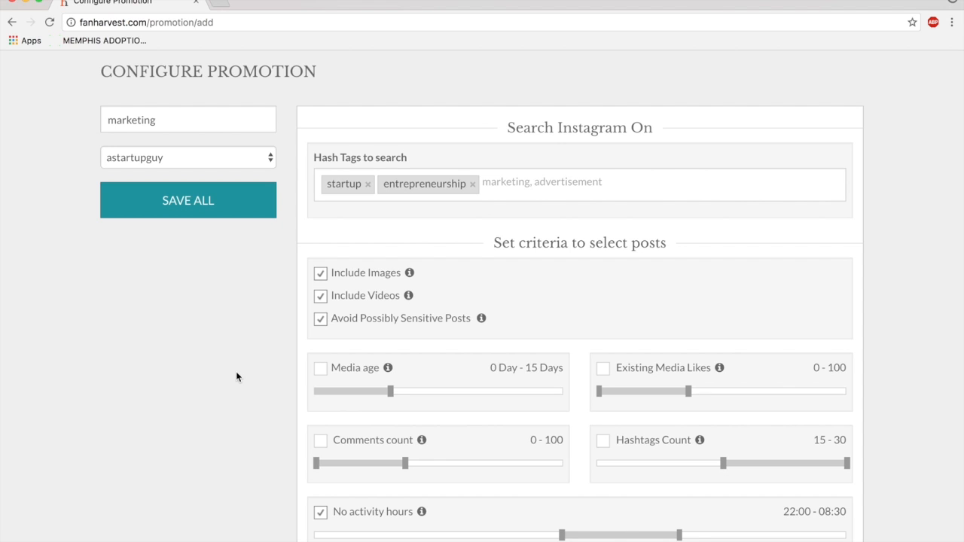
pyautogui.scroll(2, 236, 372)
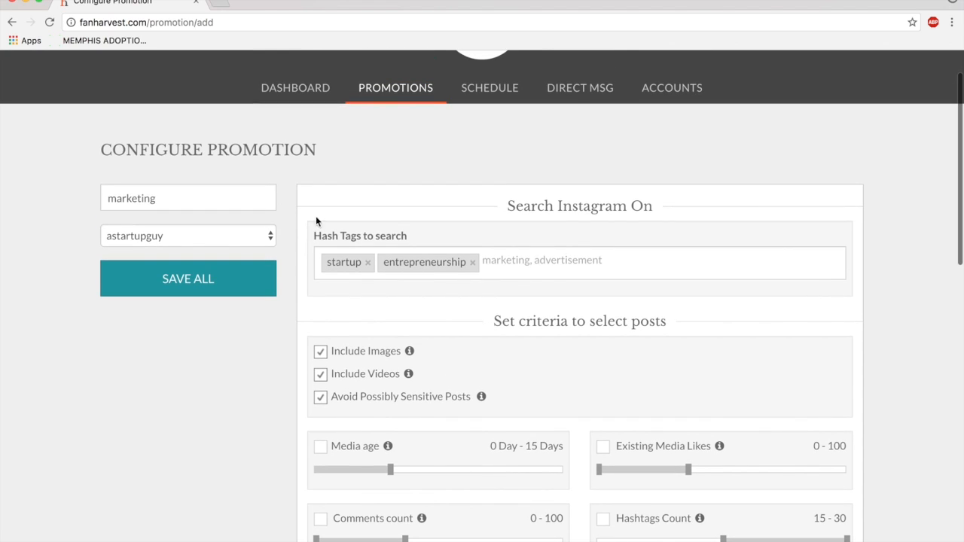
pyautogui.scroll(-8, 390, 155)
pyautogui.scroll(-12, 390, 156)
pyautogui.scroll(20, 390, 156)
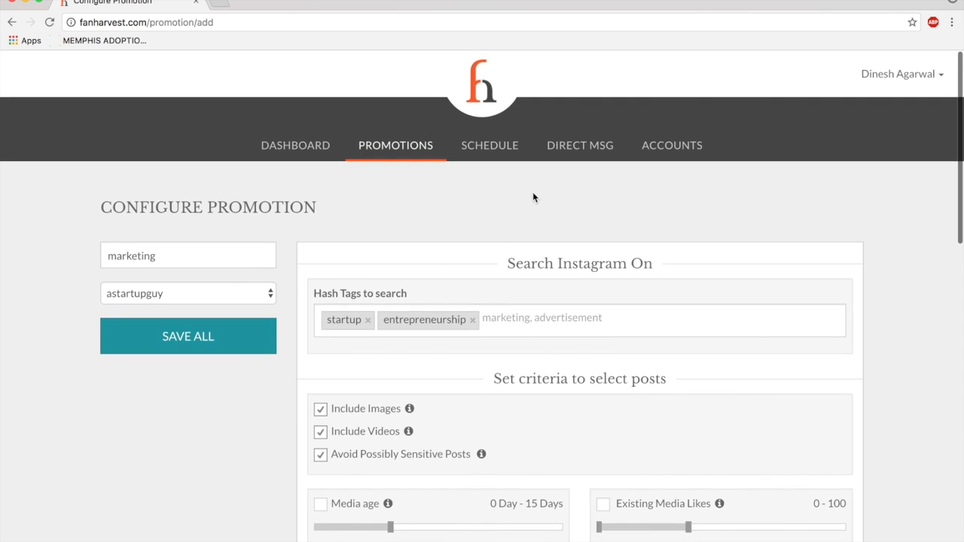
pyautogui.click(581, 149)
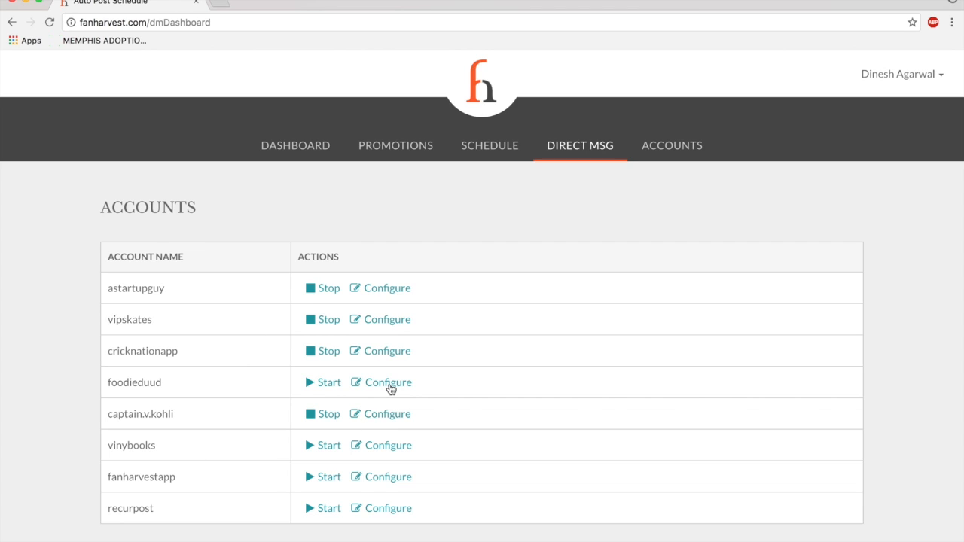
pyautogui.click(377, 383)
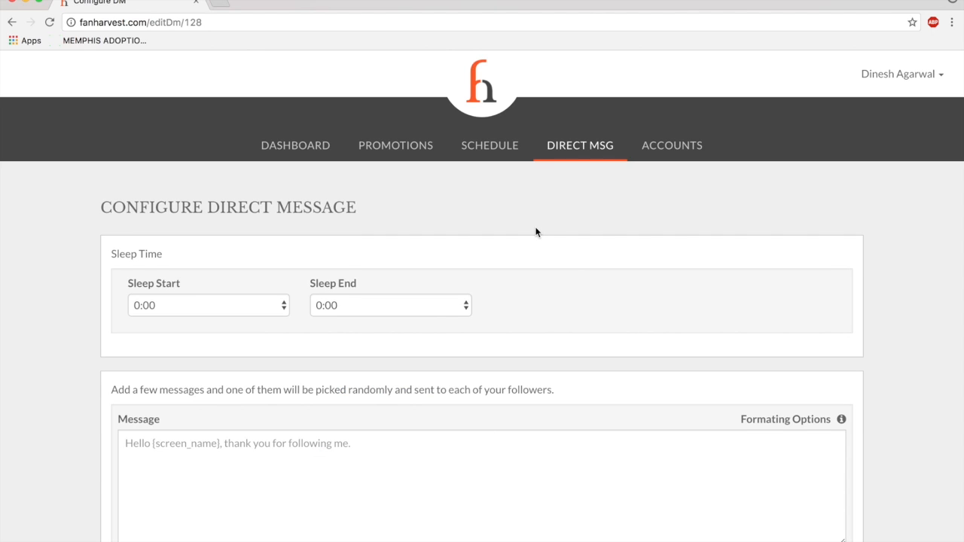
# Set the direct message Sleep Start to 0:00 and the Sleep End to 8:00
pyautogui.scroll(-2, 536, 232)
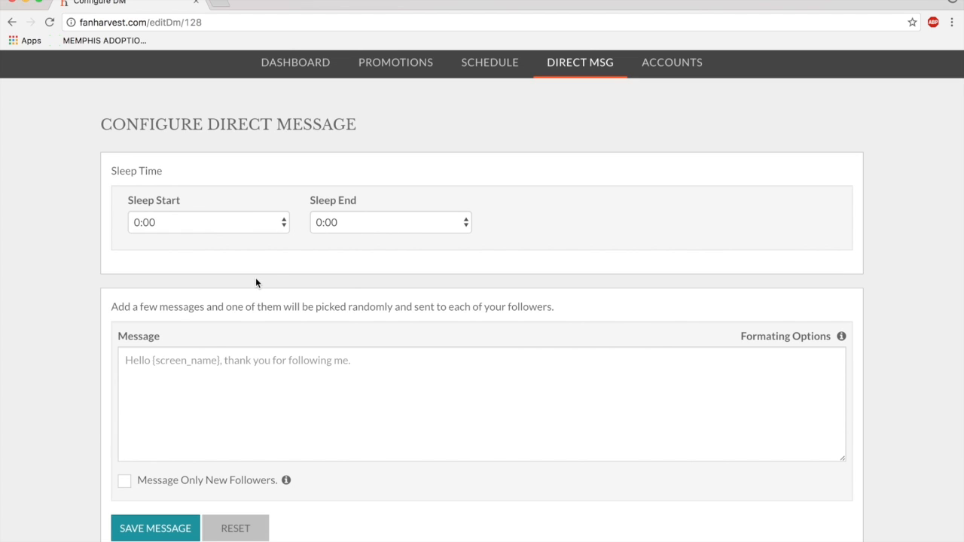
pyautogui.scroll(1, 256, 282)
pyautogui.click(214, 251)
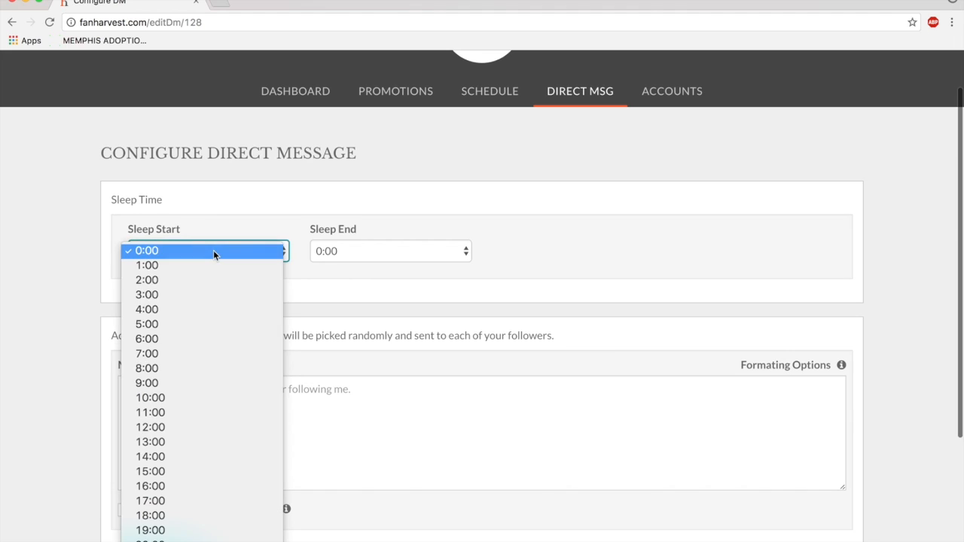
pyautogui.click(185, 309)
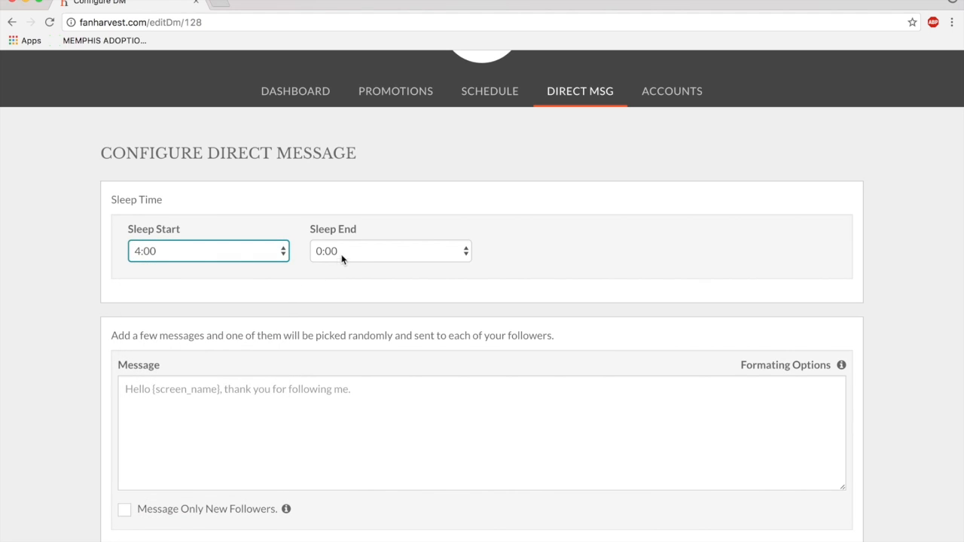
pyautogui.click(242, 250)
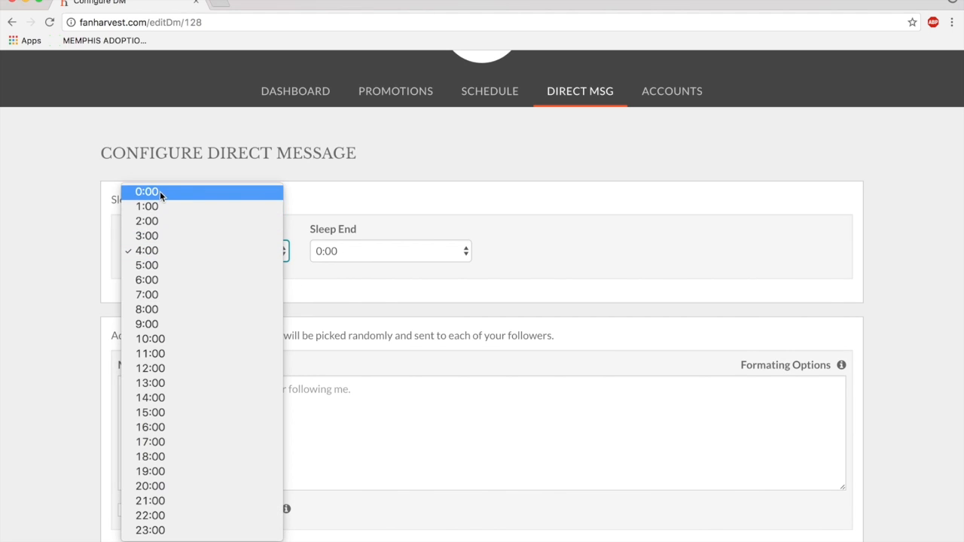
pyautogui.click(159, 191)
pyautogui.click(354, 251)
pyautogui.click(353, 368)
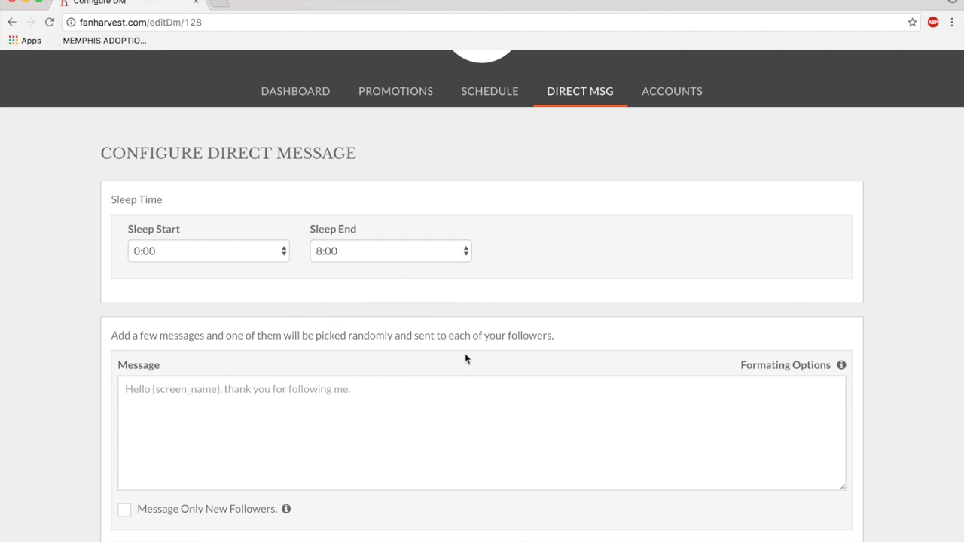
# Begin the direct message with "Hello {screen_name}, thank you for following us."
pyautogui.click(368, 394)
pyautogui.scroll(-2, 108, 420)
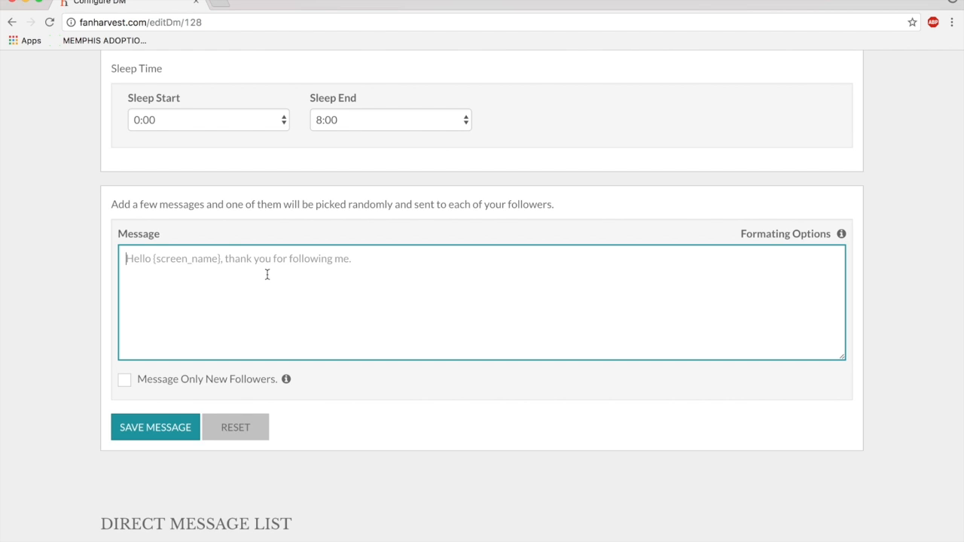
pyautogui.write('Hello ')
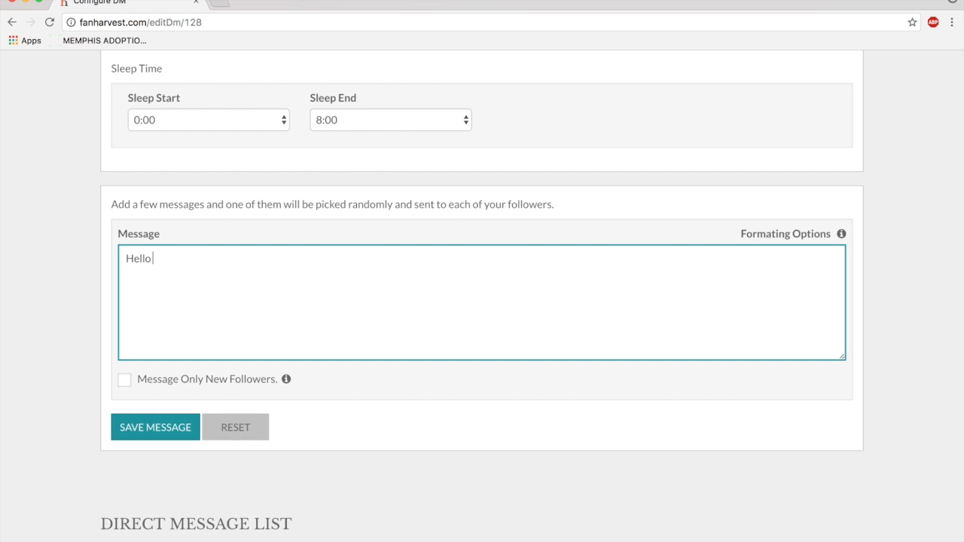
pyautogui.write('{screen_name}')
pyautogui.moveTo(152, 258); pyautogui.dragTo(243, 296)
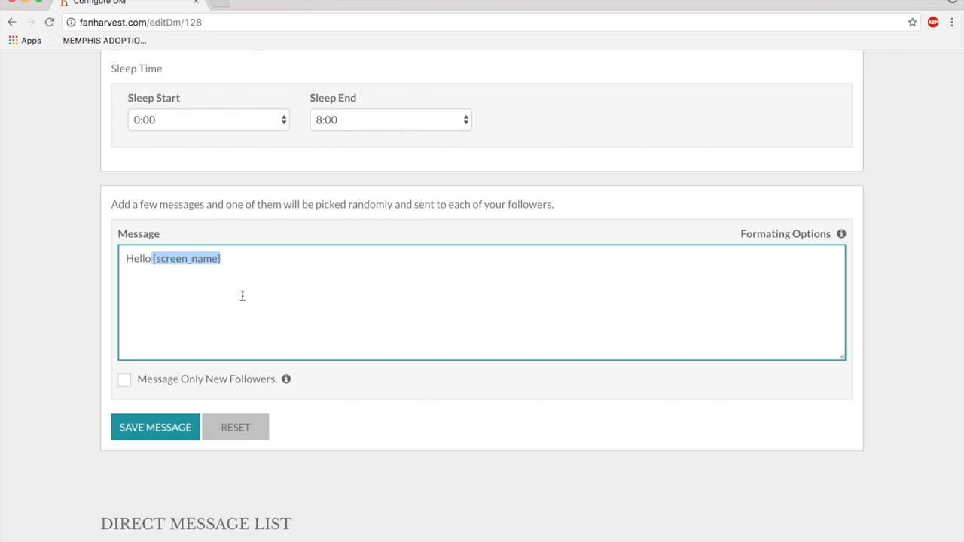
pyautogui.press('Right')
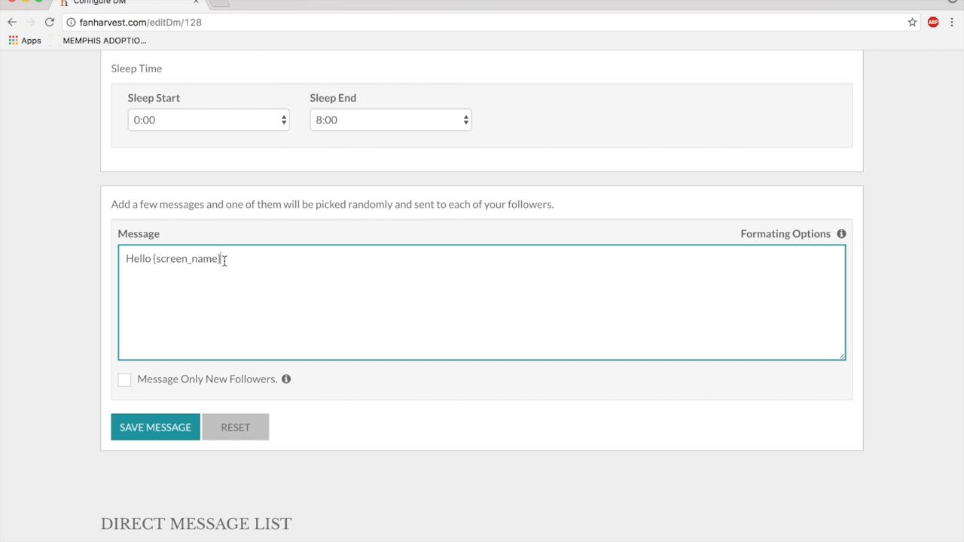
pyautogui.write(', thnk')
pyautogui.press('BackSpace')
pyautogui.press('BackSpace')
pyautogui.write('ank you for following us.')
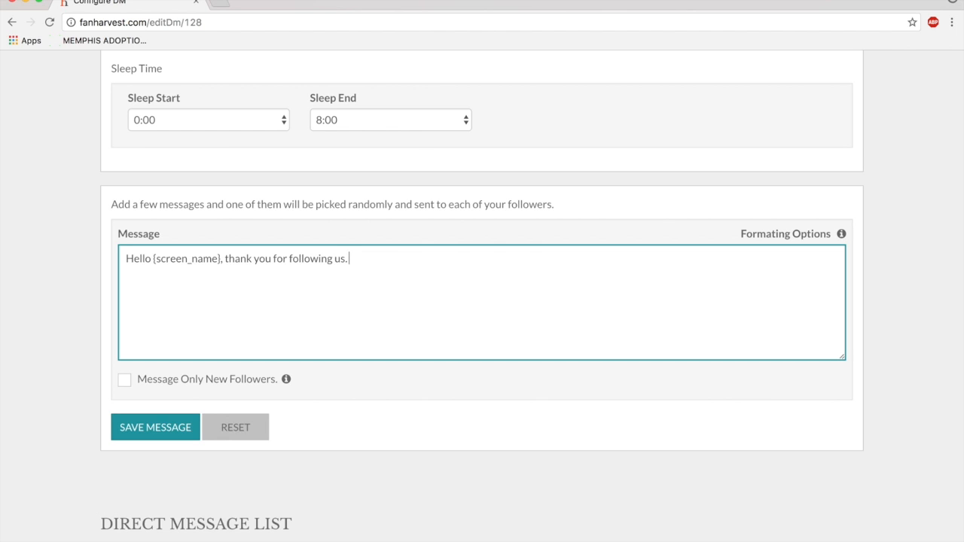
# Append "We are a group of foodies exploring cuisines of the world. Let us know if we can do something for you." and save the message
pyautogui.write(' What can')
pyautogui.press('BackSpace')
pyautogui.press('BackSpace')
pyautogui.press('BackSpace')
pyautogui.press('BackSpace')
pyautogui.press('BackSpace')
pyautogui.press('BackSpace')
pyautogui.scroll(3, 212, 210)
pyautogui.scroll(-4, 212, 210)
pyautogui.write('are a ')
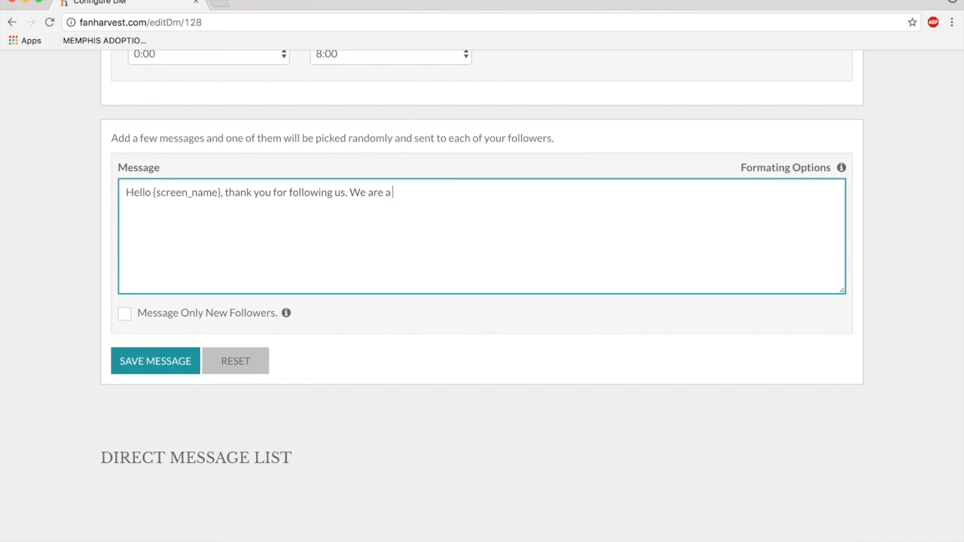
pyautogui.write('group of foodies exploring')
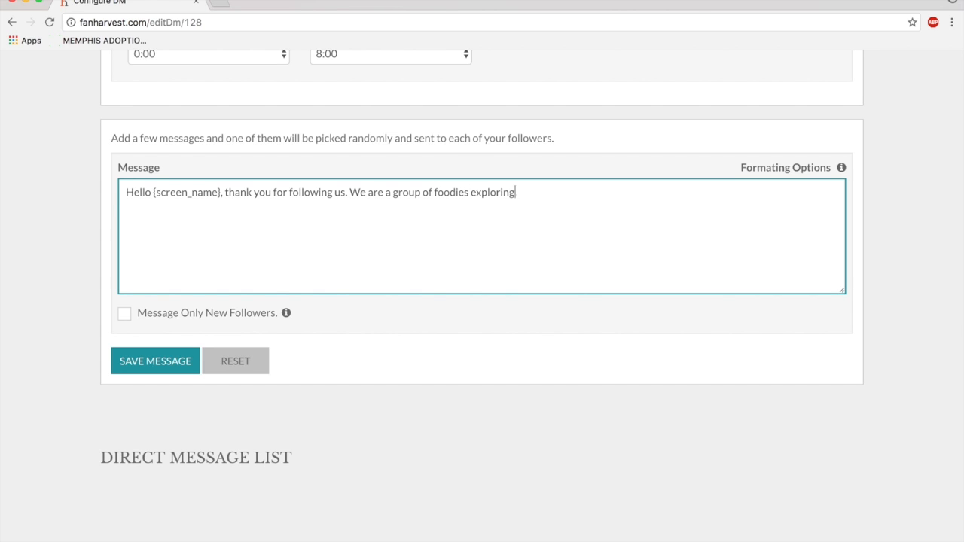
pyautogui.write(' cuisines of the world. Let')
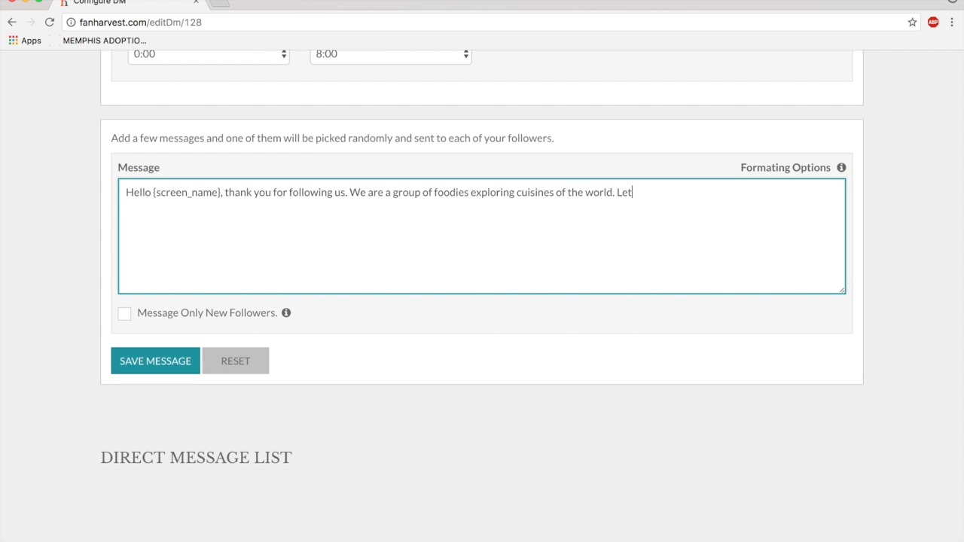
pyautogui.write(' us know if we can do something for you.')
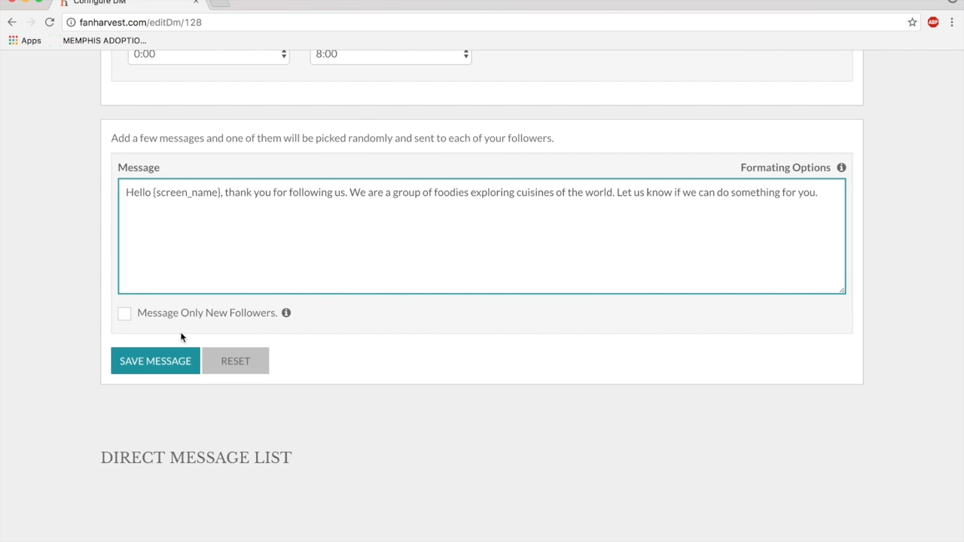
pyautogui.click(166, 360)
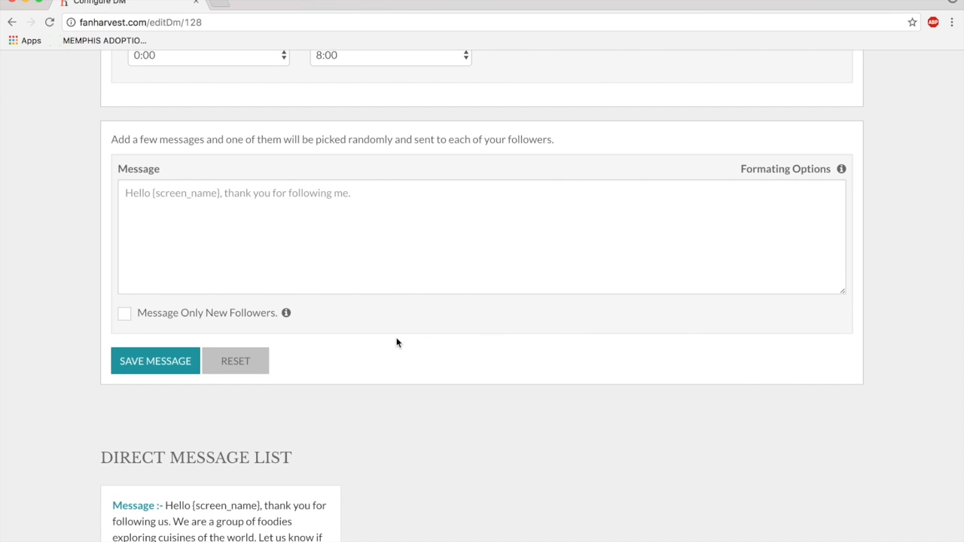
# Copy the text of the saved direct message into the empty Message box
pyautogui.scroll(-2, 396, 343)
pyautogui.scroll(1, 397, 343)
pyautogui.moveTo(256, 498); pyautogui.dragTo(165, 444)
pyautogui.press('super+c')
pyautogui.click(195, 196)
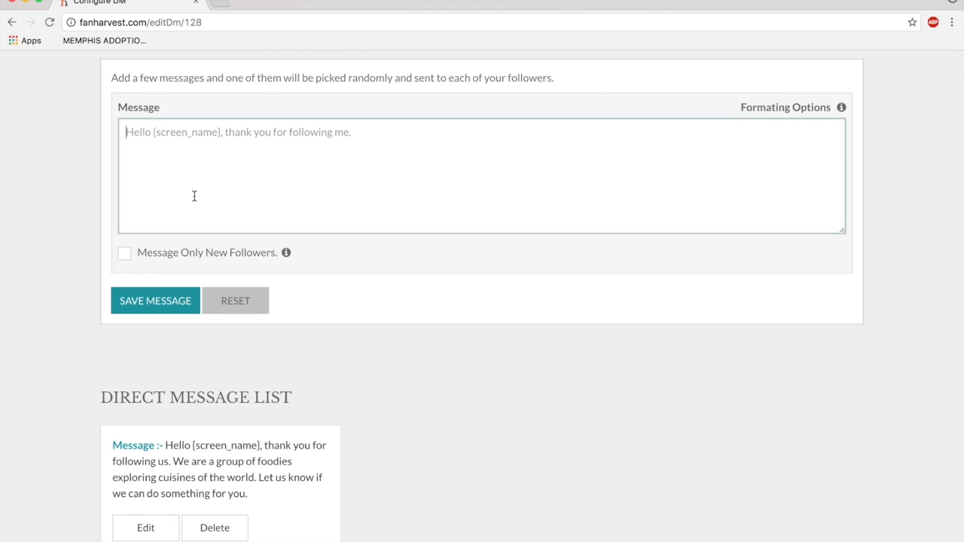
pyautogui.press('super+v')
# Replace "thank you for following us" in the copied message with "we appreciate you following us."
pyautogui.moveTo(226, 132); pyautogui.dragTo(347, 131)
pyautogui.write('we apprec')
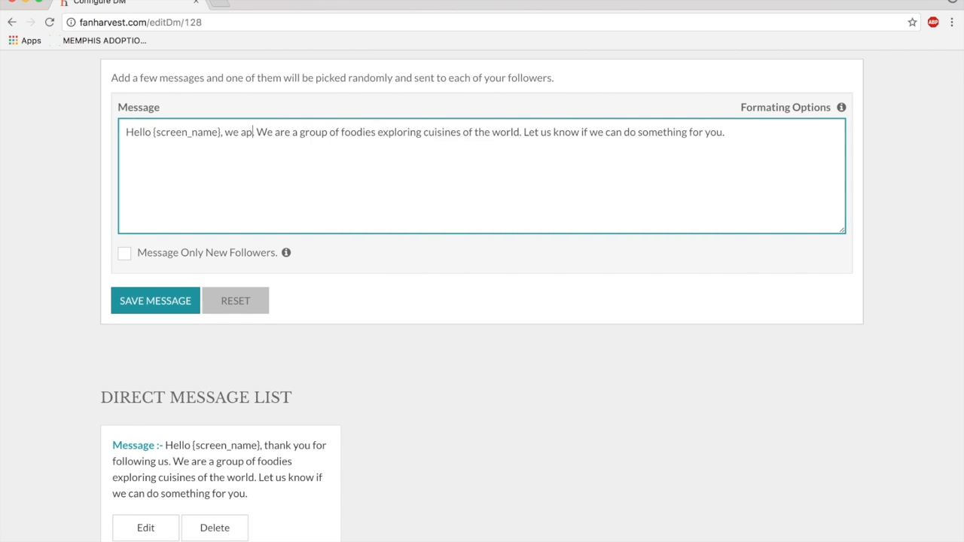
pyautogui.write('iate you following')
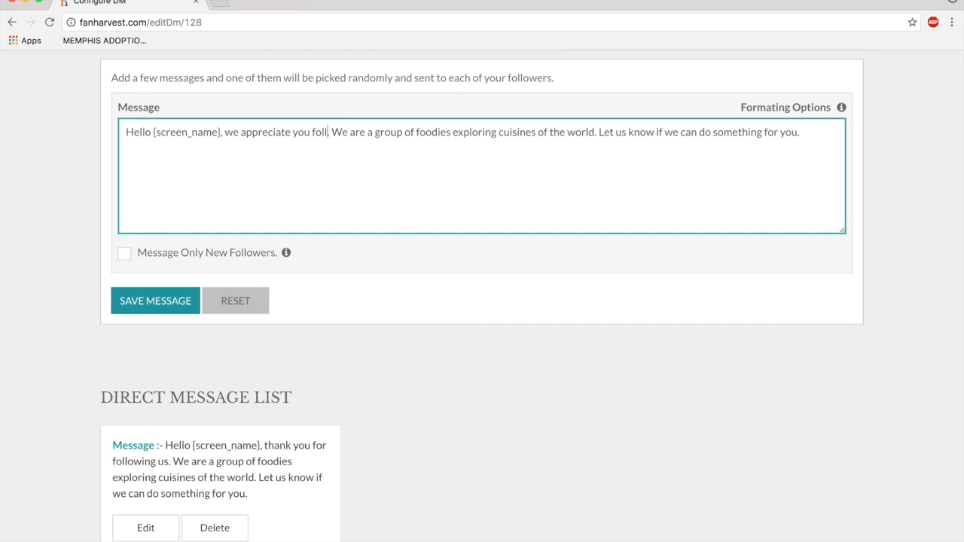
pyautogui.write(' us.')
# Replace the rest of the message with "Let us know if we can help you with anything about food." and save it
pyautogui.press('shift+super+Down')
pyautogui.write('Let us know if we can help you with an')
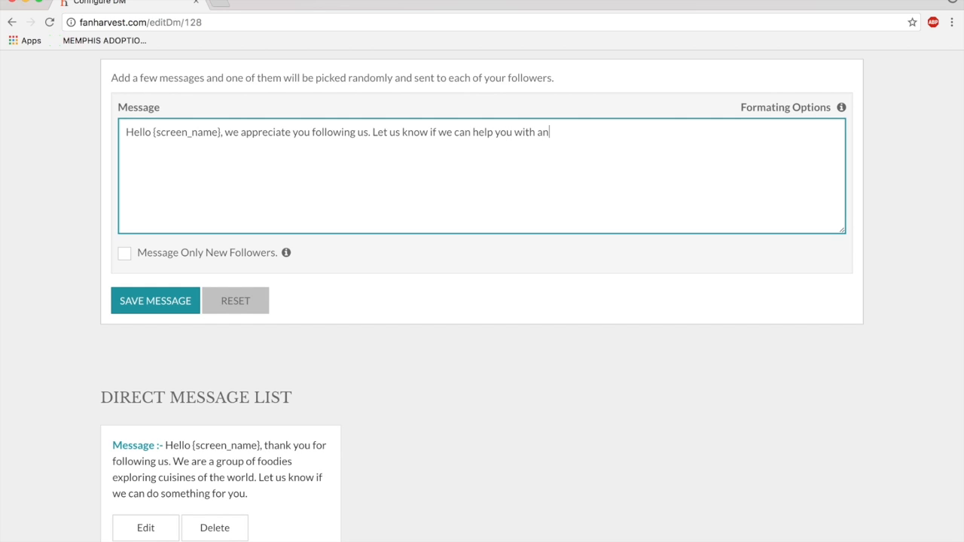
pyautogui.write('ything about food.')
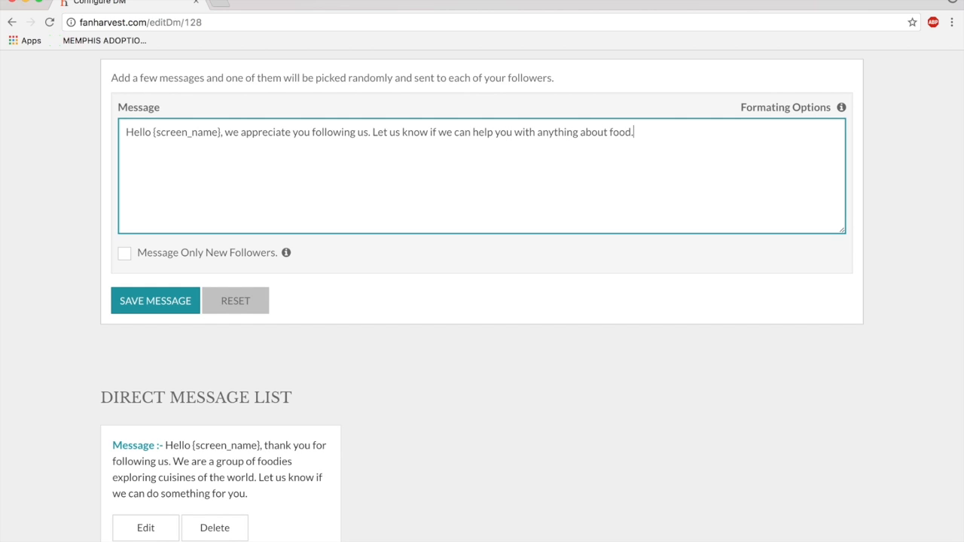
pyautogui.click(137, 302)
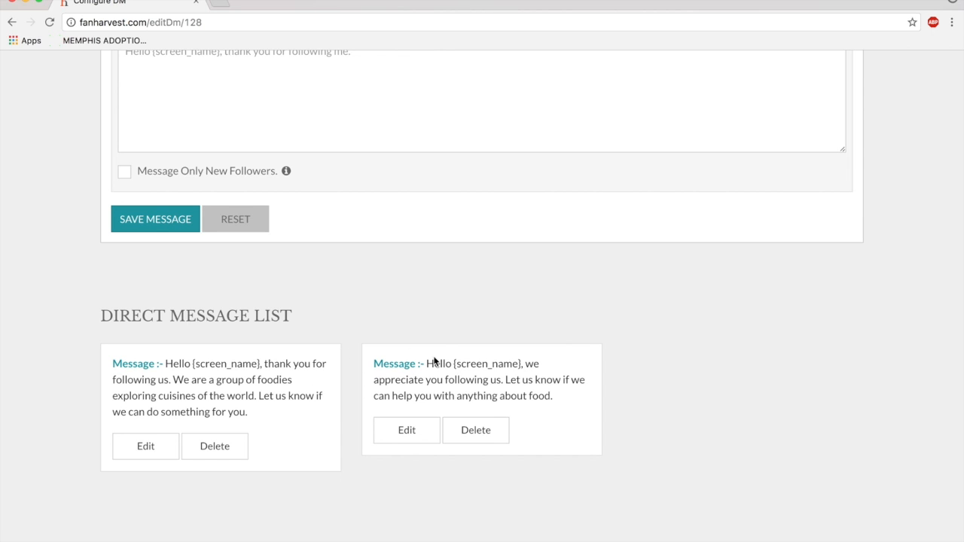
pyautogui.scroll(10, 434, 362)
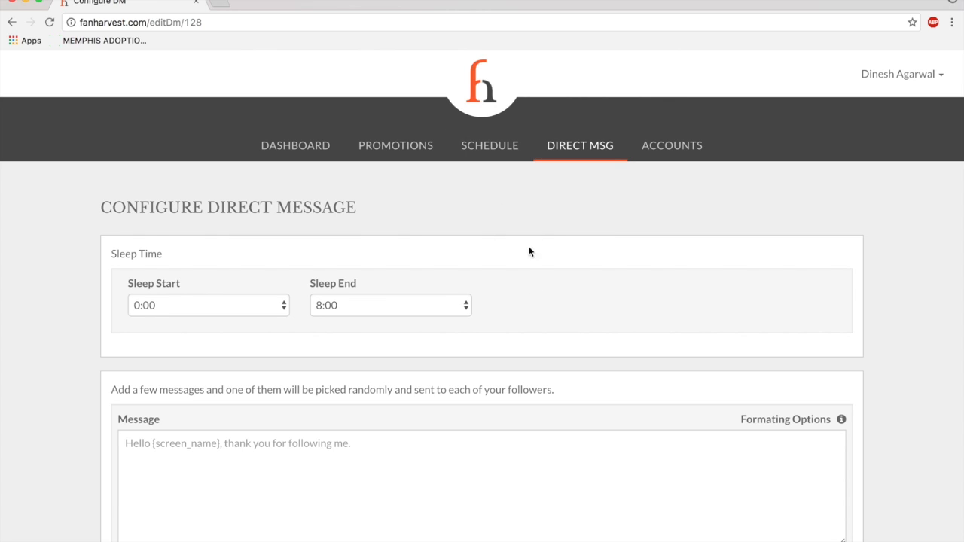
# Open the post scheduling page and select prarambh.jpg from the Desktop as the post's image
pyautogui.click(499, 148)
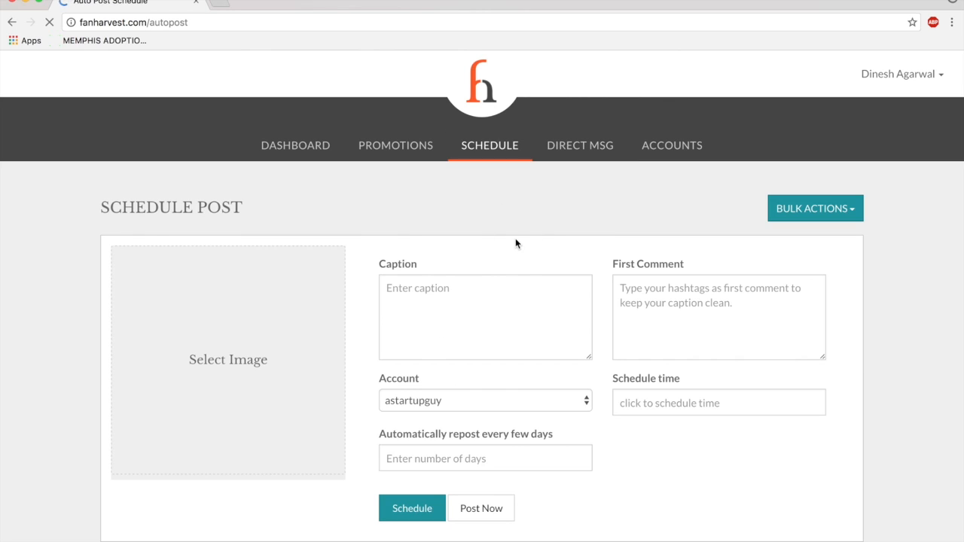
pyautogui.scroll(-2, 390, 240)
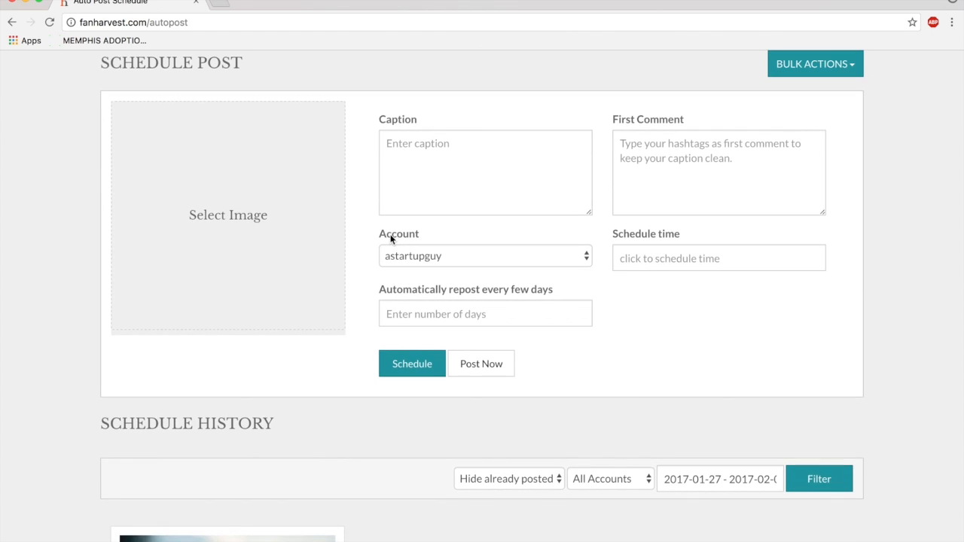
pyautogui.scroll(2, 389, 241)
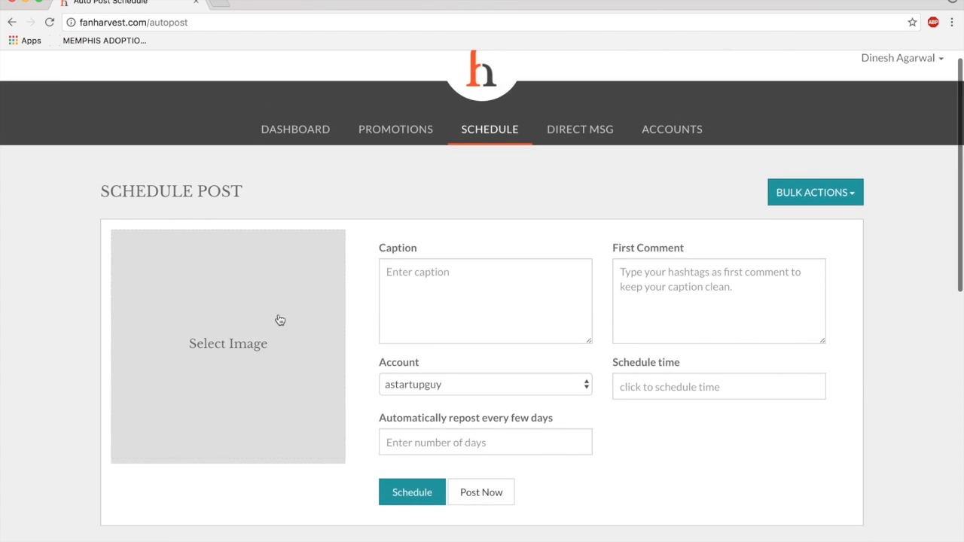
pyautogui.click(279, 320)
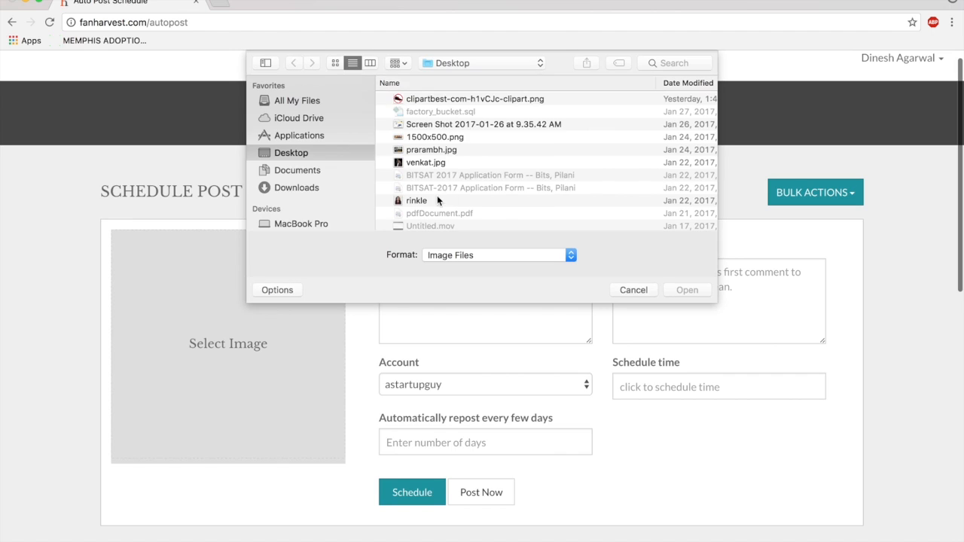
pyautogui.doubleClick(422, 150)
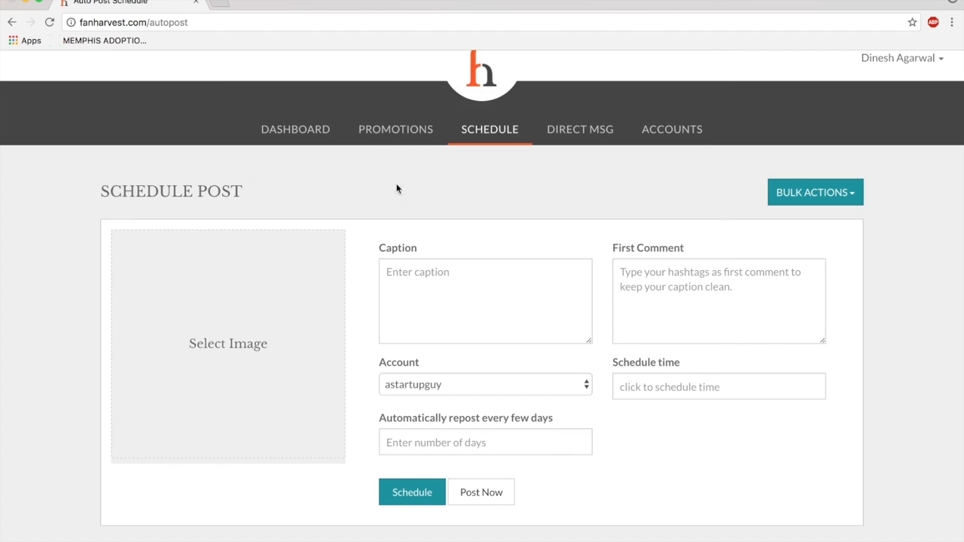
# Enter the caption "A bunch of techies at a startup accelerator." and the first comment "#startup #entrepreneeurship"
pyautogui.click(469, 311)
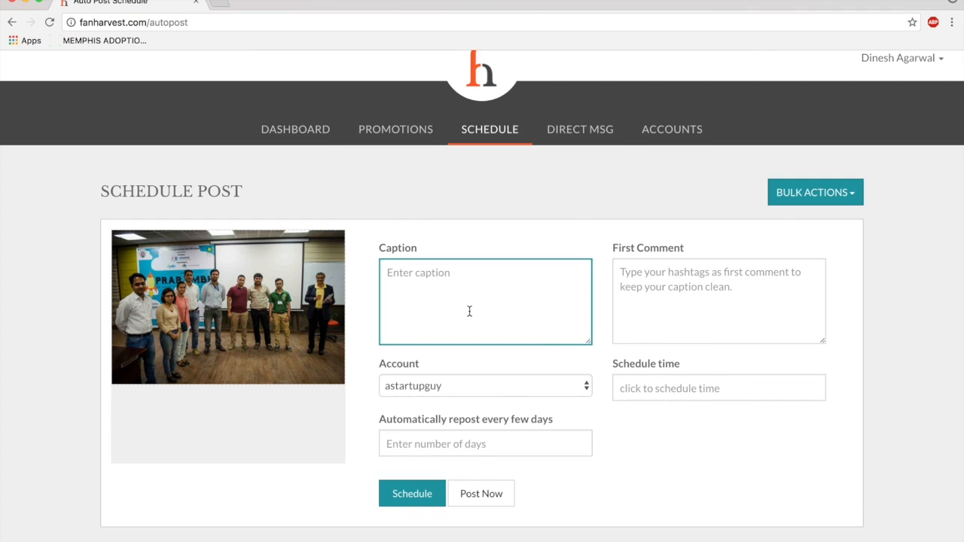
pyautogui.write('A bunch of techies at a ')
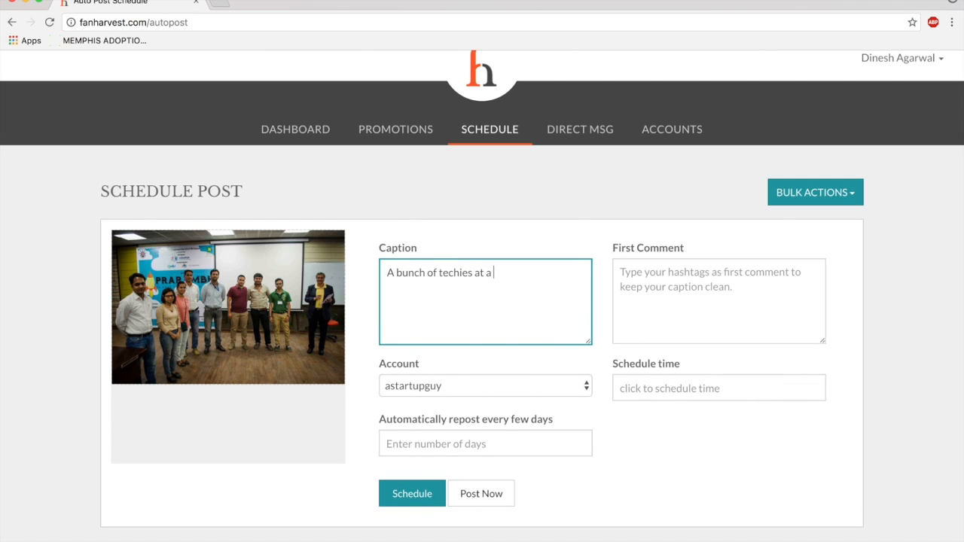
pyautogui.write('startup accelerator.')
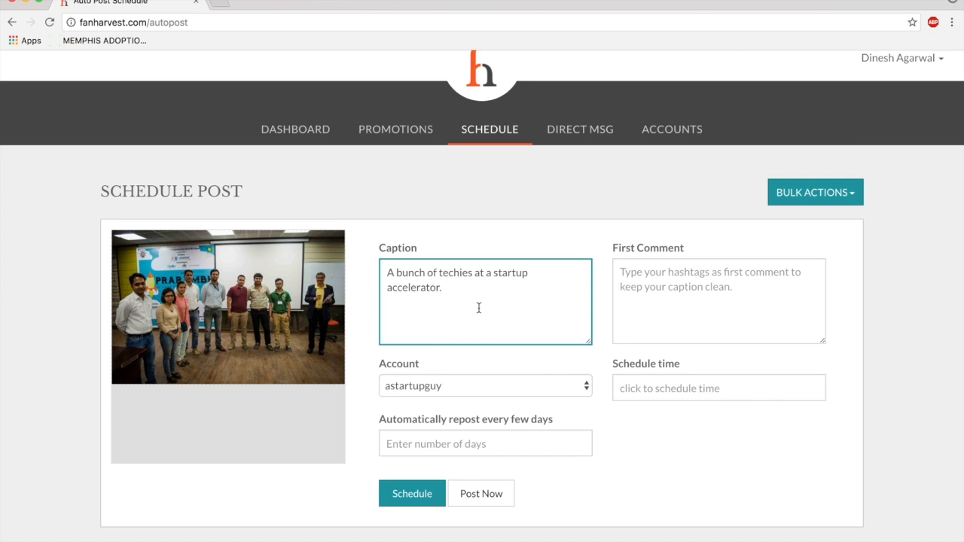
pyautogui.click(672, 295)
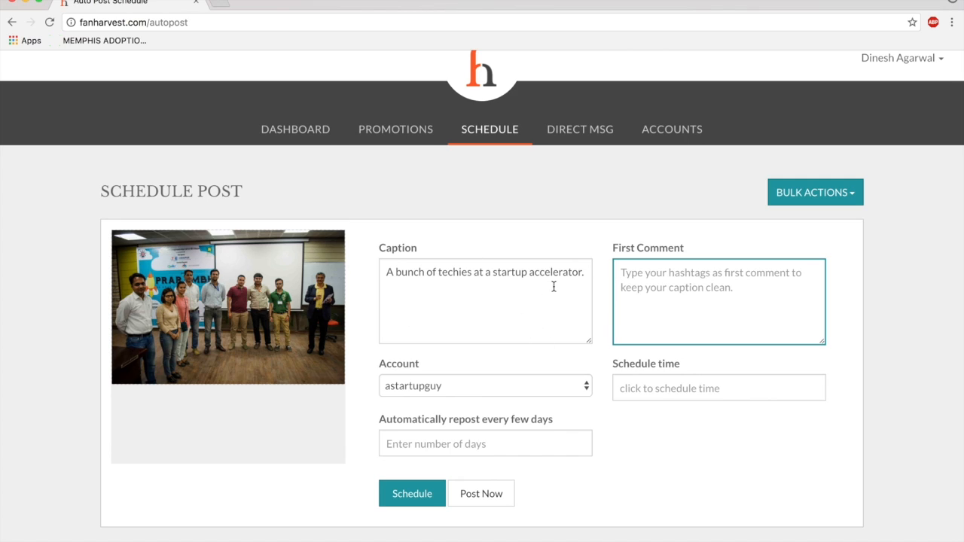
pyautogui.write('#sta')
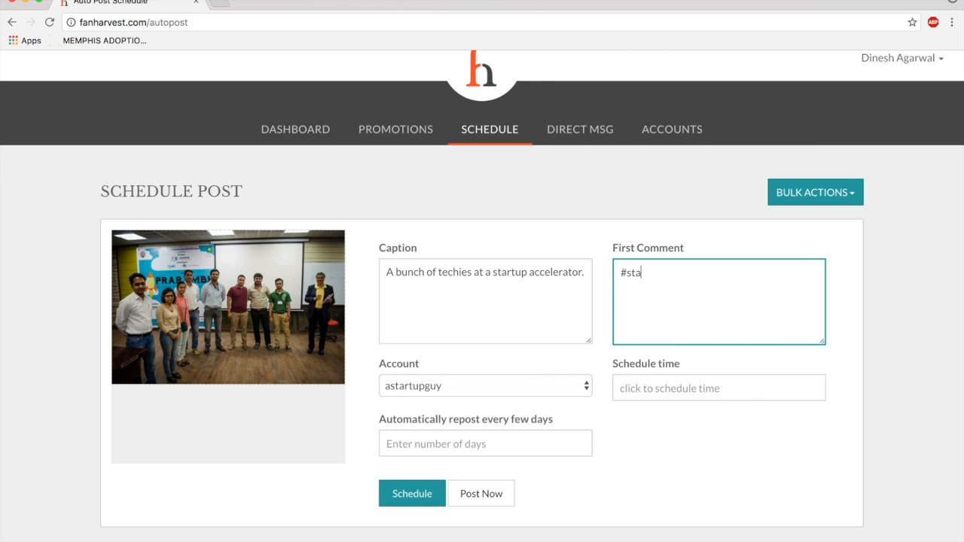
pyautogui.write('rtup #entrepreneeurship')
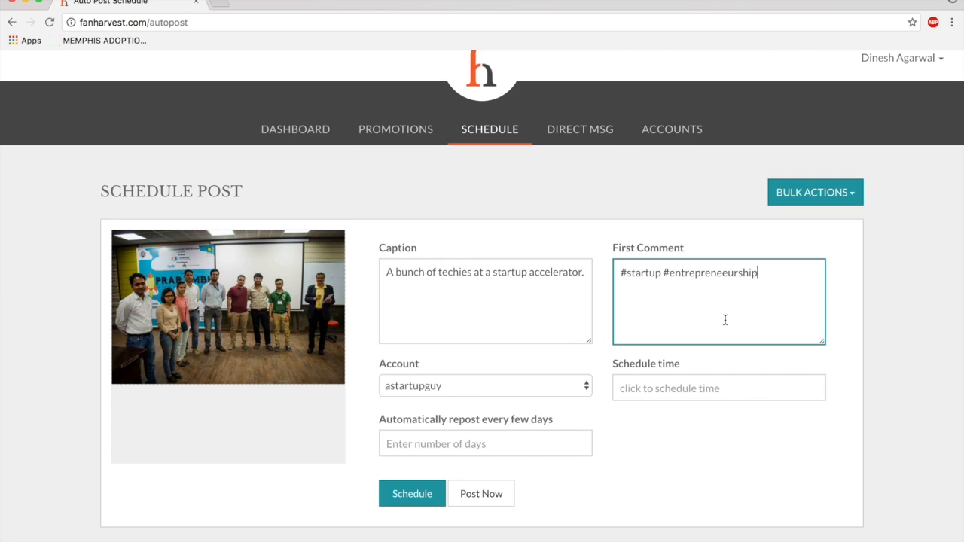
pyautogui.click(517, 389)
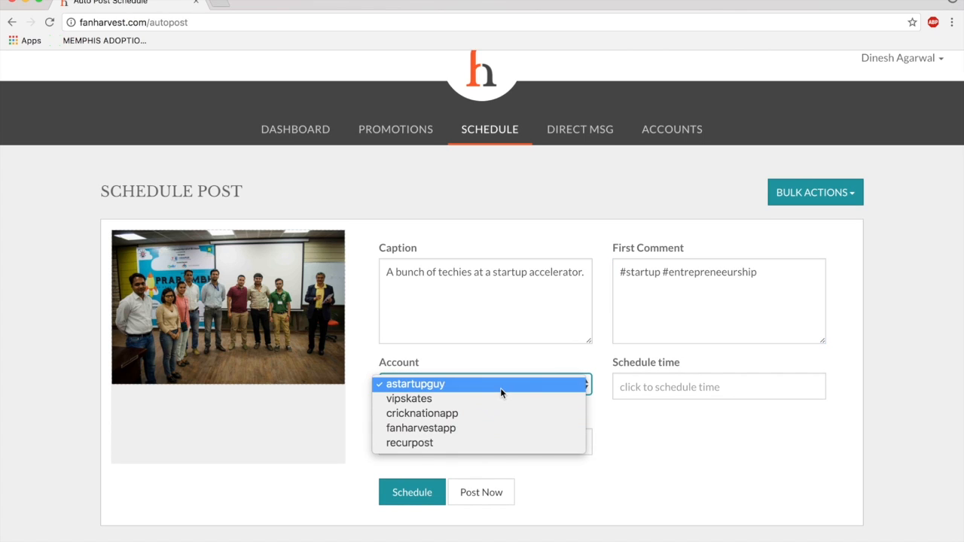
pyautogui.click(500, 388)
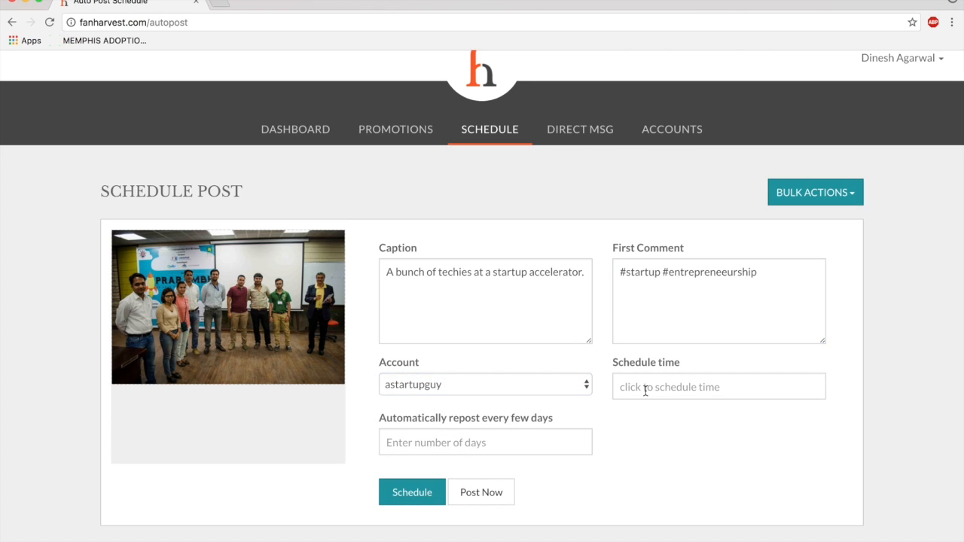
pyautogui.click(646, 388)
pyautogui.scroll(-2, 681, 486)
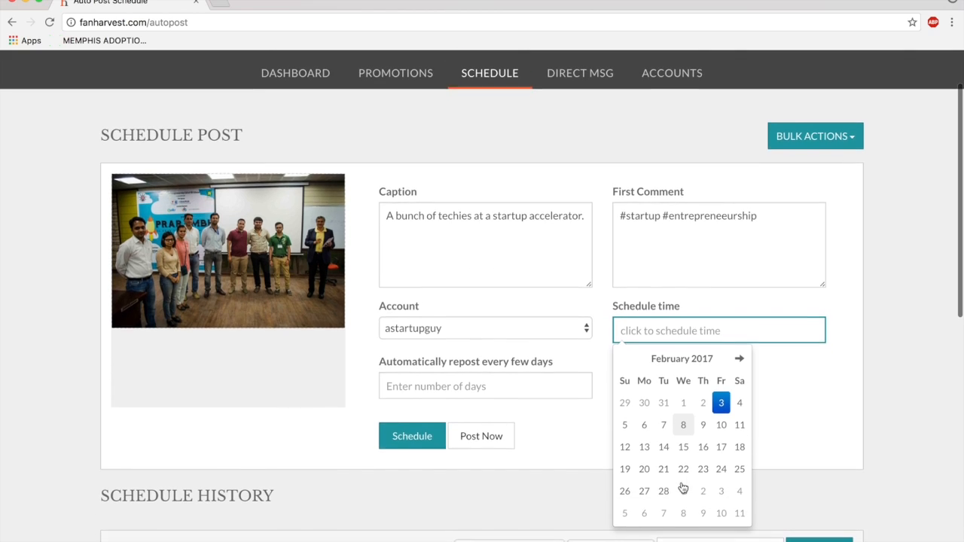
pyautogui.click(719, 420)
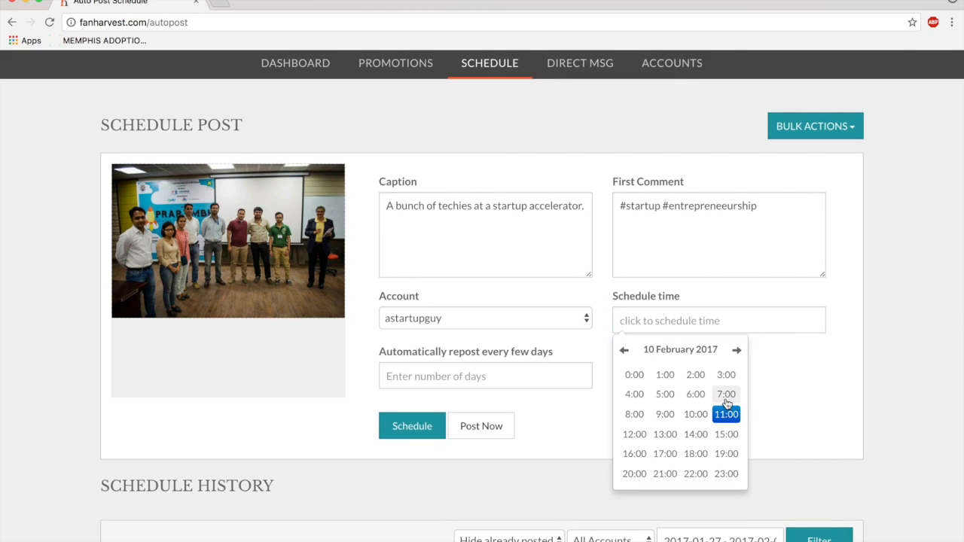
pyautogui.click(725, 395)
pyautogui.click(659, 398)
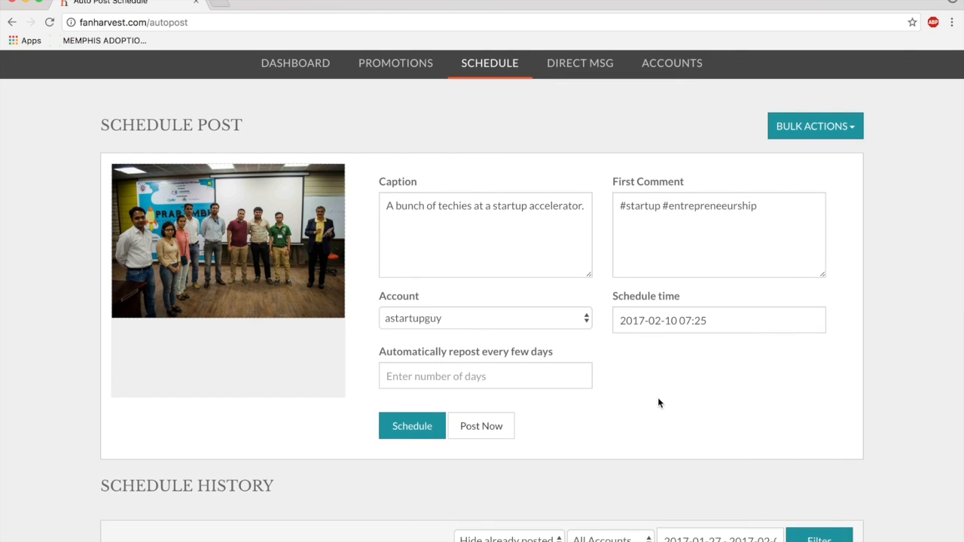
# Set the post to be reposted automatically every 10 days
pyautogui.click(516, 374)
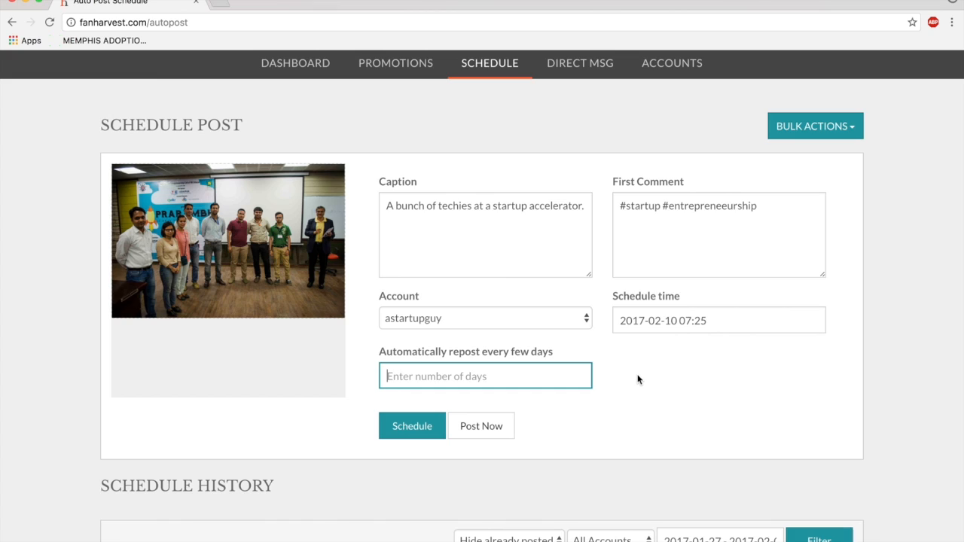
pyautogui.write('10')
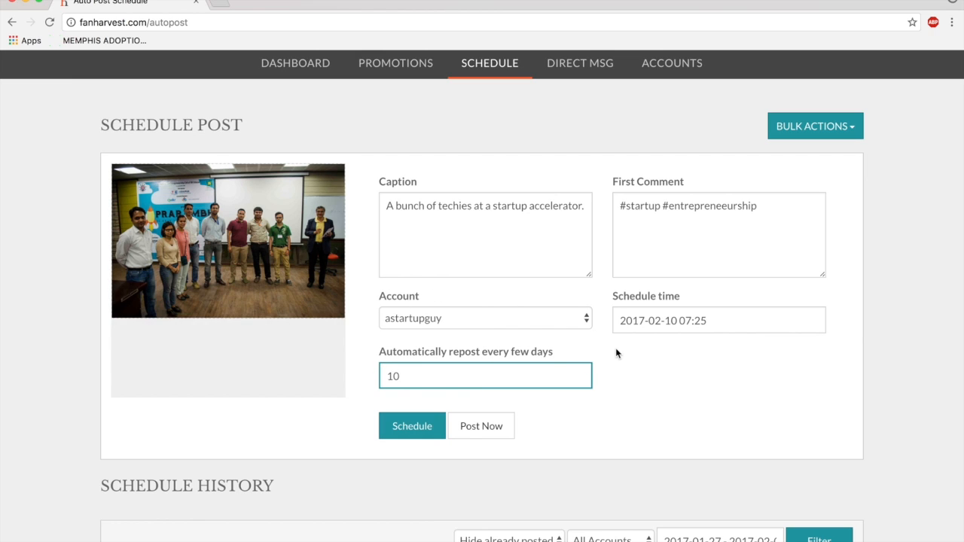
pyautogui.scroll(3, 618, 381)
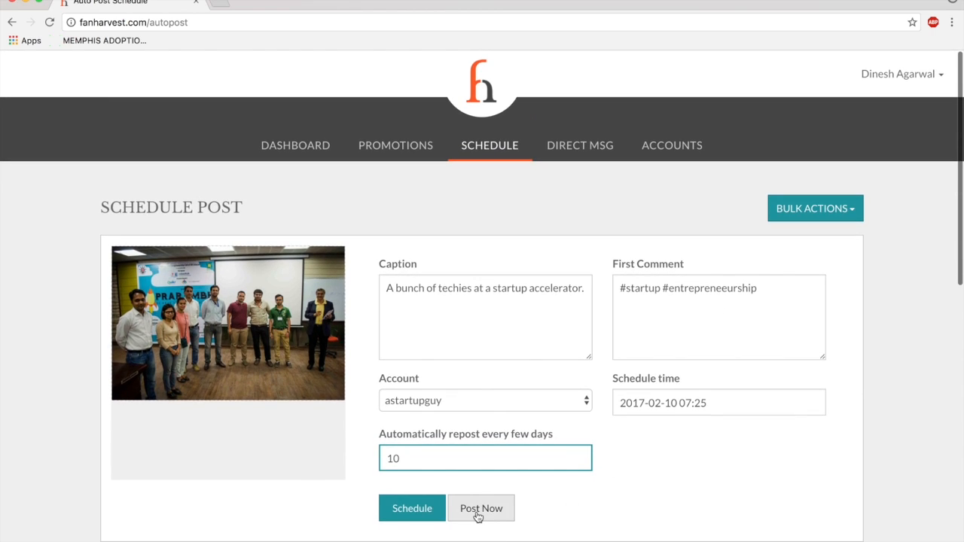
# Open the bulk scheduler and upload Screen Shot 2017-01-26 at 9.35.42 AM, 1500x500.png and prarambh.jpg from the Desktop
pyautogui.click(851, 208)
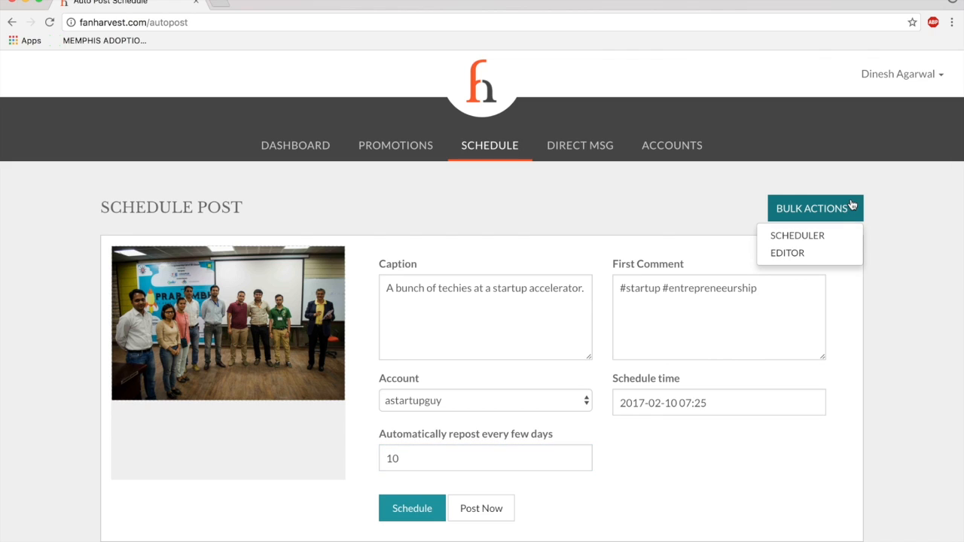
pyautogui.click(804, 235)
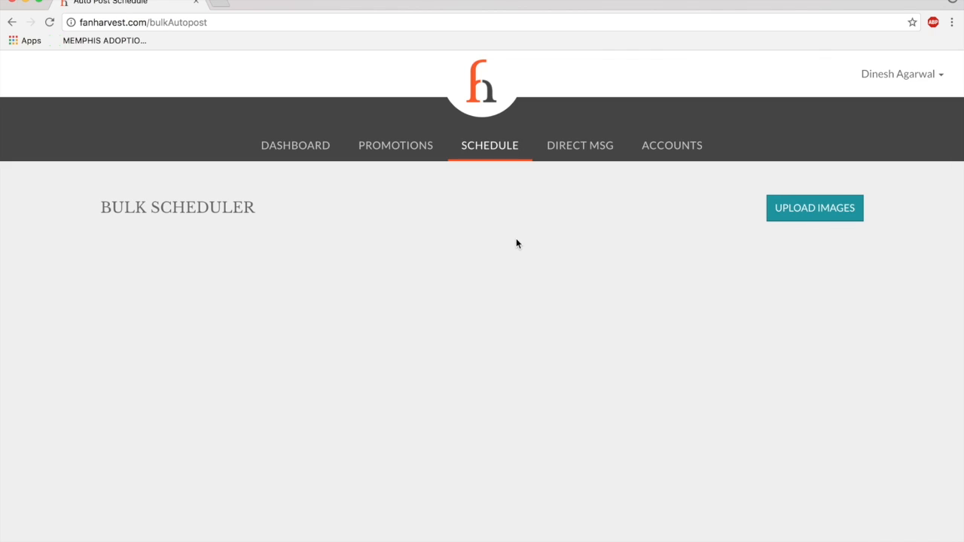
pyautogui.click(785, 216)
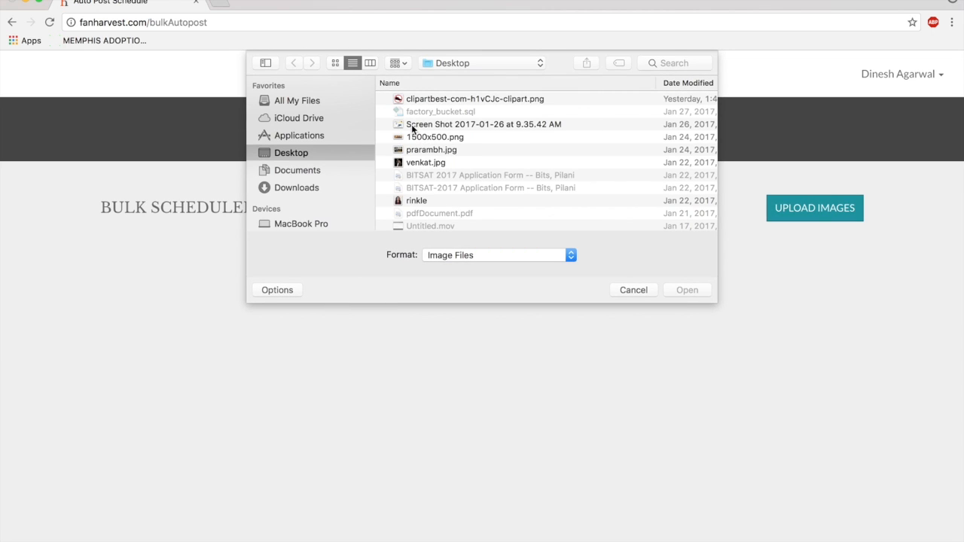
pyautogui.click(411, 124)
pyautogui.keyDown('shift'); pyautogui.click(441, 149); pyautogui.keyUp('shift')
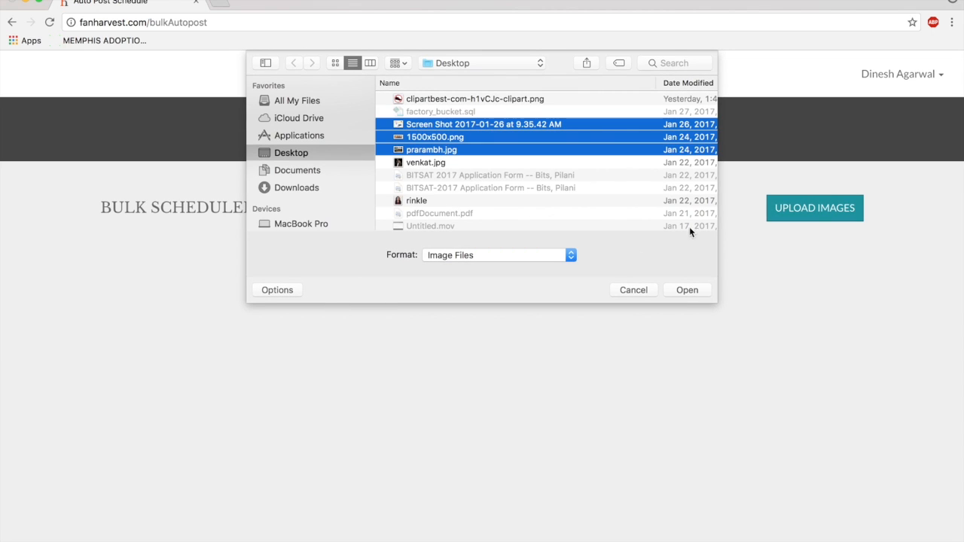
pyautogui.click(699, 294)
# Add the caption text "This is my image caption." in the bulk settings and apply it to all uploaded images
pyautogui.scroll(-5, 363, 331)
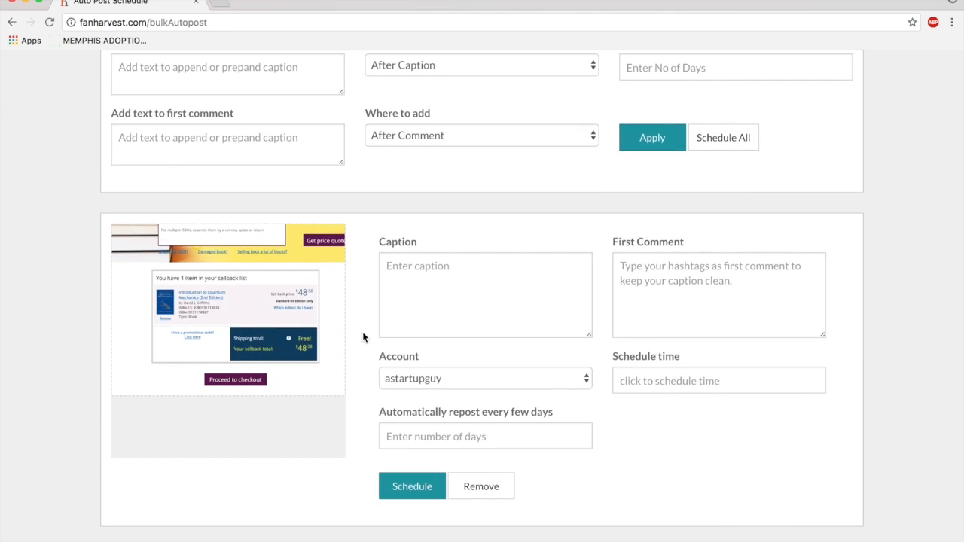
pyautogui.scroll(-9, 363, 337)
pyautogui.scroll(7, 362, 337)
pyautogui.scroll(8, 362, 335)
pyautogui.scroll(-4, 362, 335)
pyautogui.scroll(2, 362, 335)
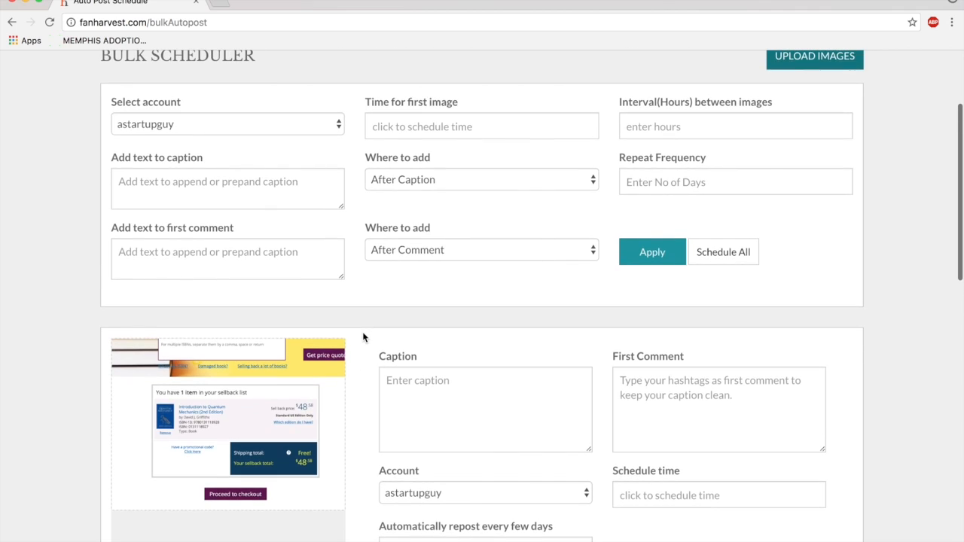
pyautogui.click(424, 381)
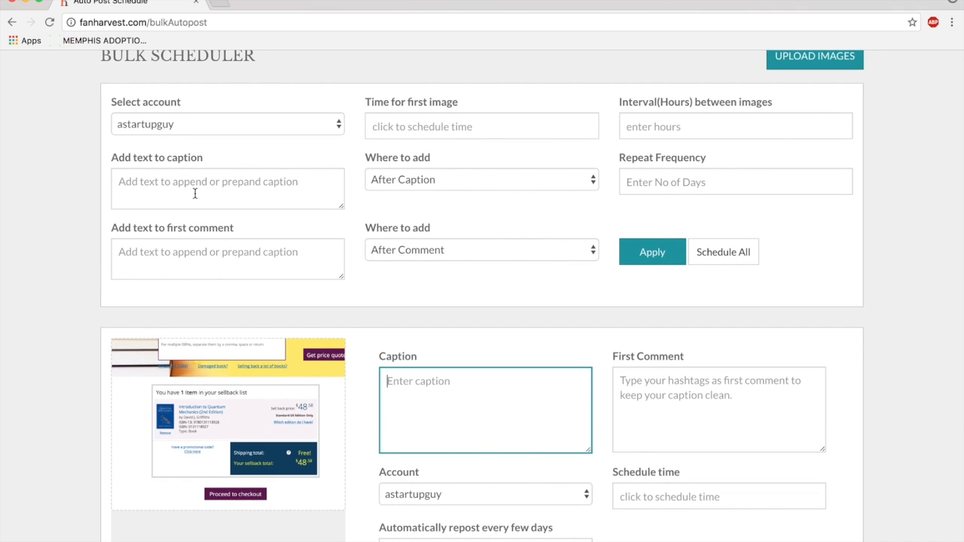
pyautogui.click(156, 174)
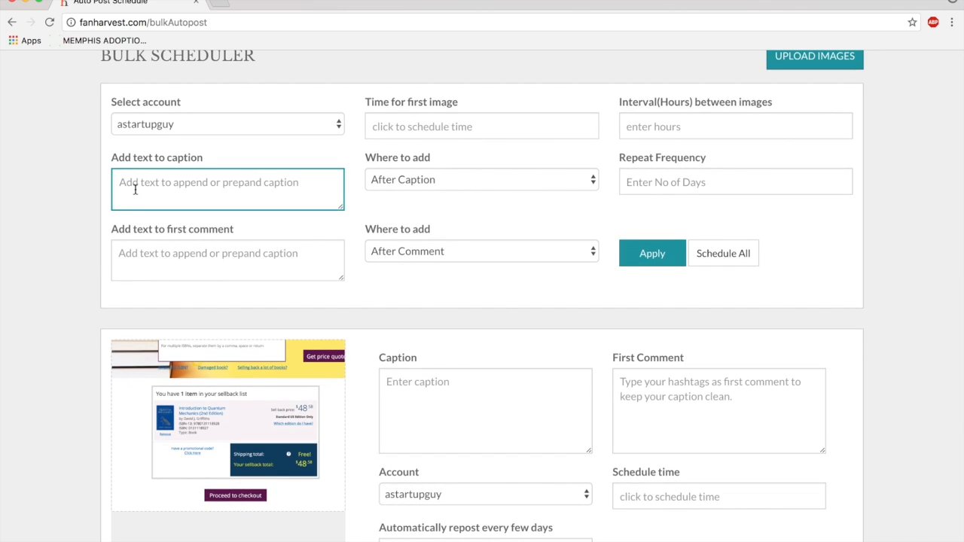
pyautogui.write('This is my image caption.')
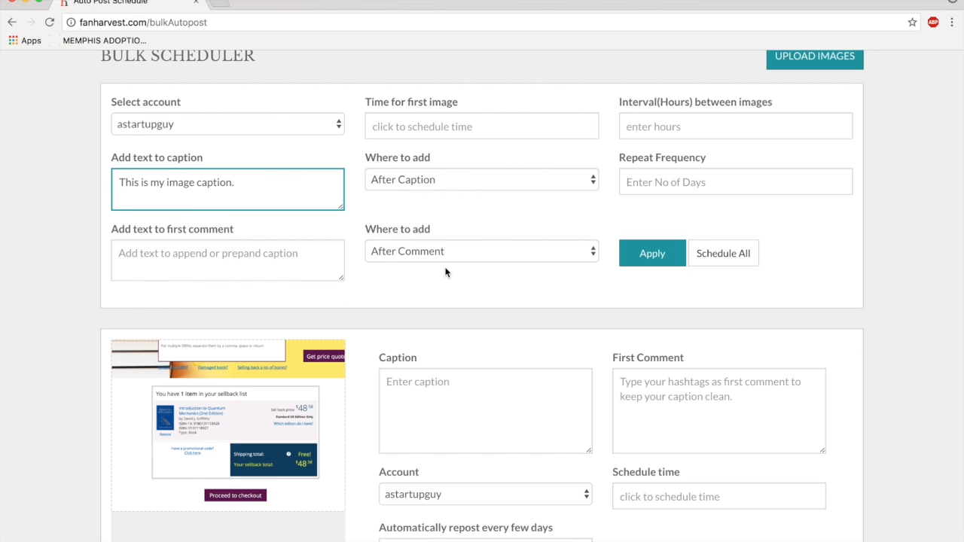
pyautogui.click(647, 258)
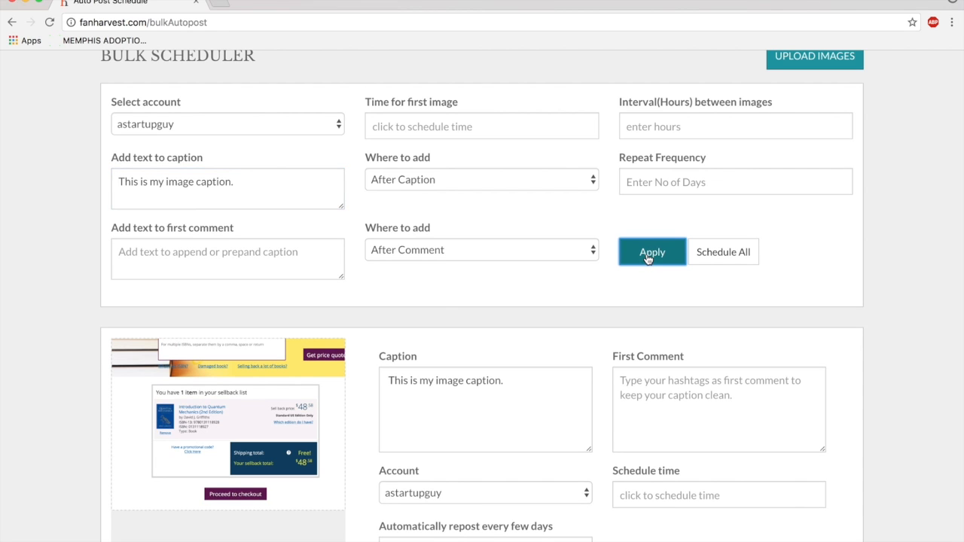
pyautogui.scroll(-5, 437, 439)
pyautogui.scroll(-6, 437, 367)
pyautogui.scroll(10, 452, 323)
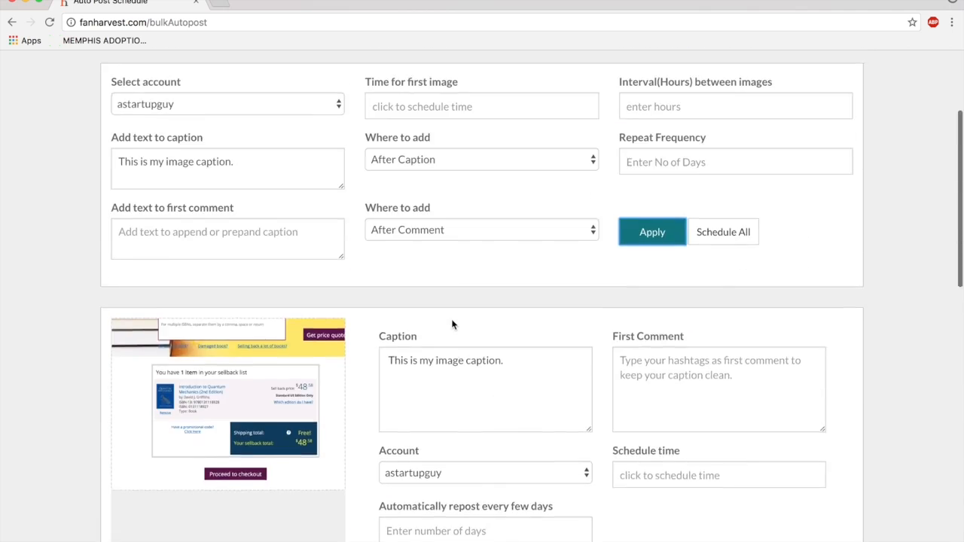
# Clear the bulk caption text, add "#startup #accelerator" as first comment text and apply it to all images
pyautogui.scroll(2, 452, 324)
pyautogui.tripleClick(303, 352)
pyautogui.press('BackSpace')
pyautogui.click(225, 412)
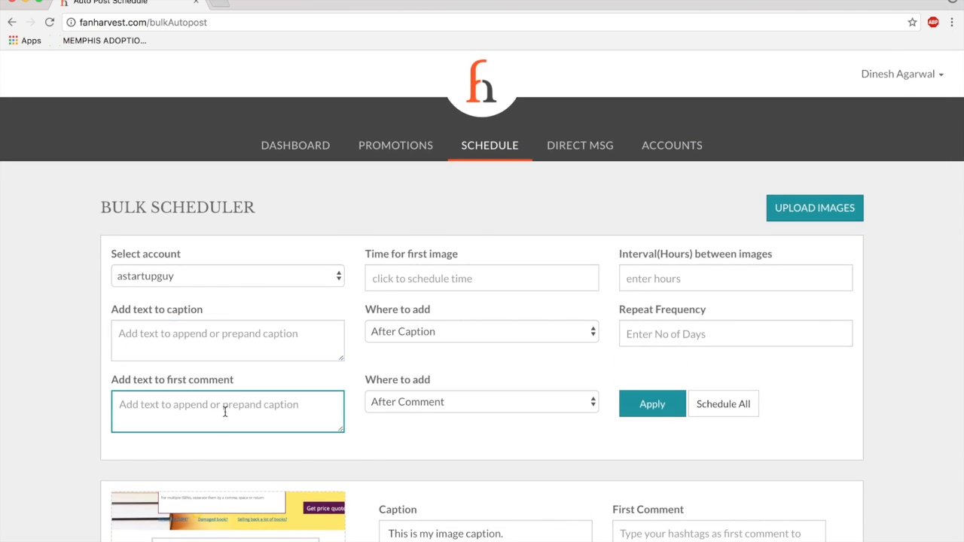
pyautogui.write('#startup #accelerator')
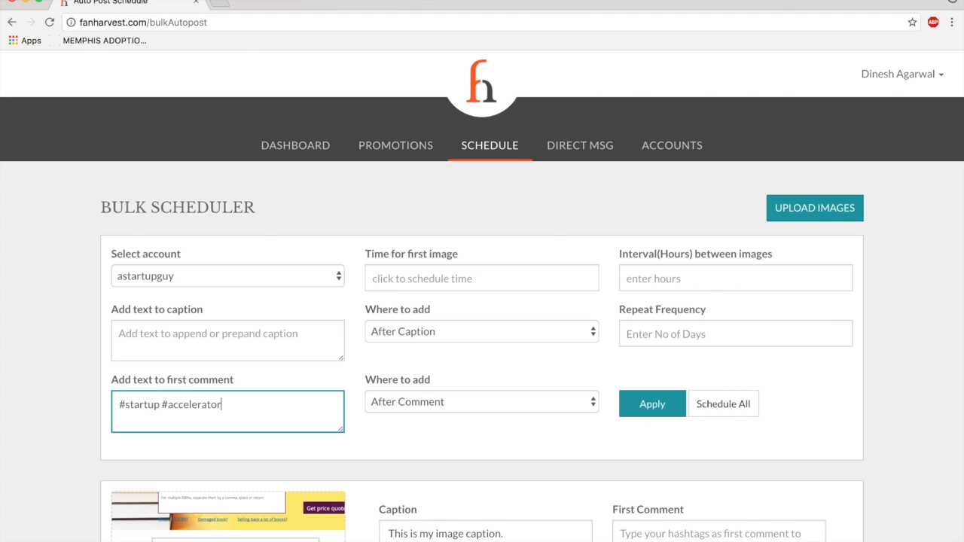
pyautogui.click(652, 404)
pyautogui.scroll(-3, 647, 402)
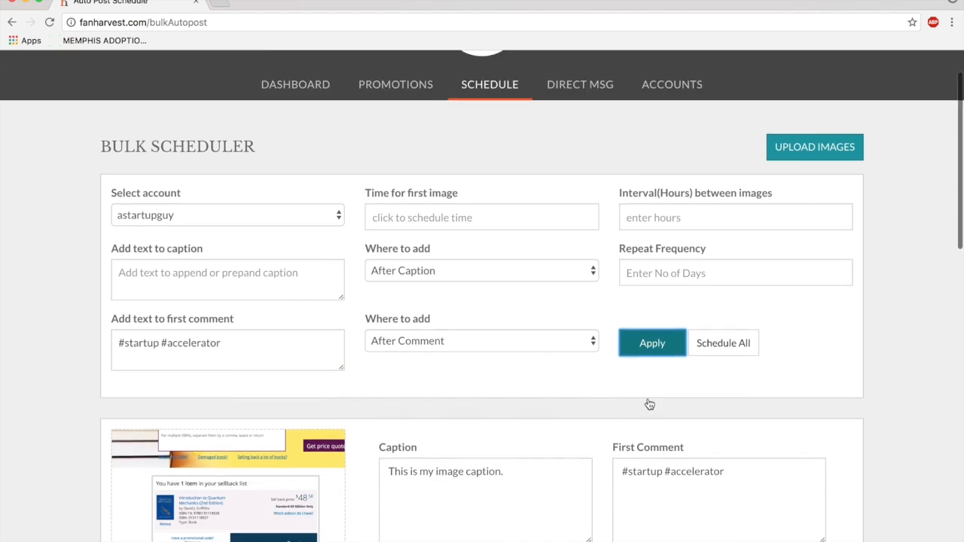
# Set the bulk scheduler's time for the first image to 3 February 2017 at 11:30
pyautogui.scroll(2, 672, 421)
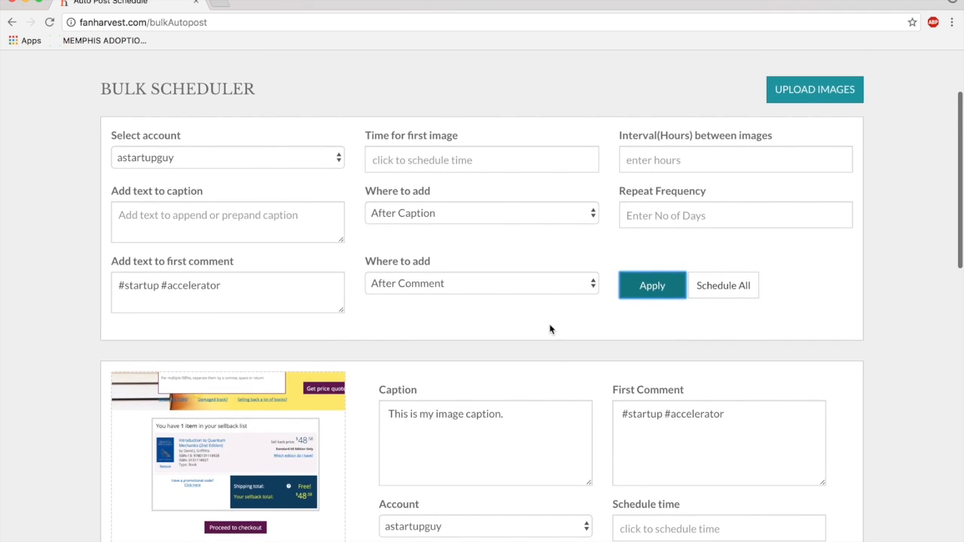
pyautogui.scroll(1, 550, 329)
pyautogui.click(672, 206)
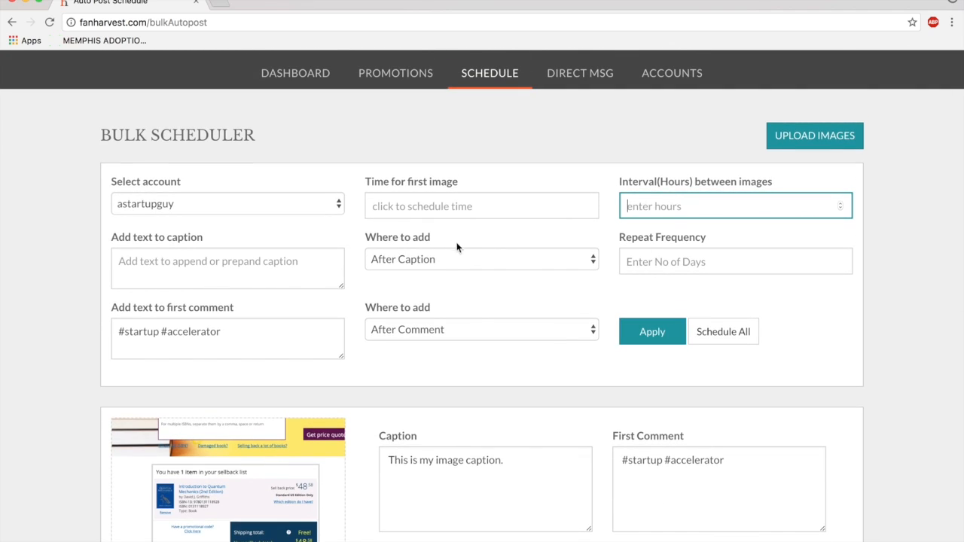
pyautogui.click(429, 209)
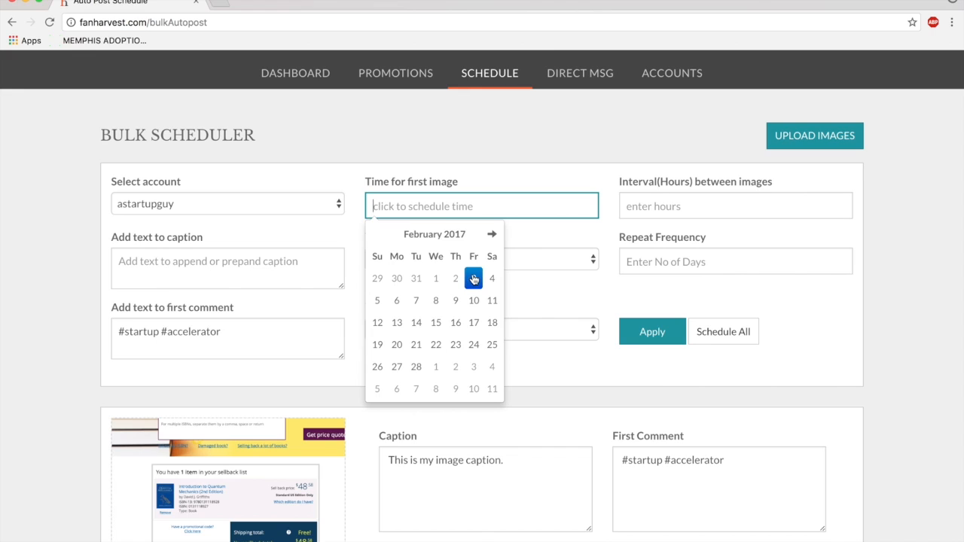
pyautogui.click(473, 279)
pyautogui.click(478, 300)
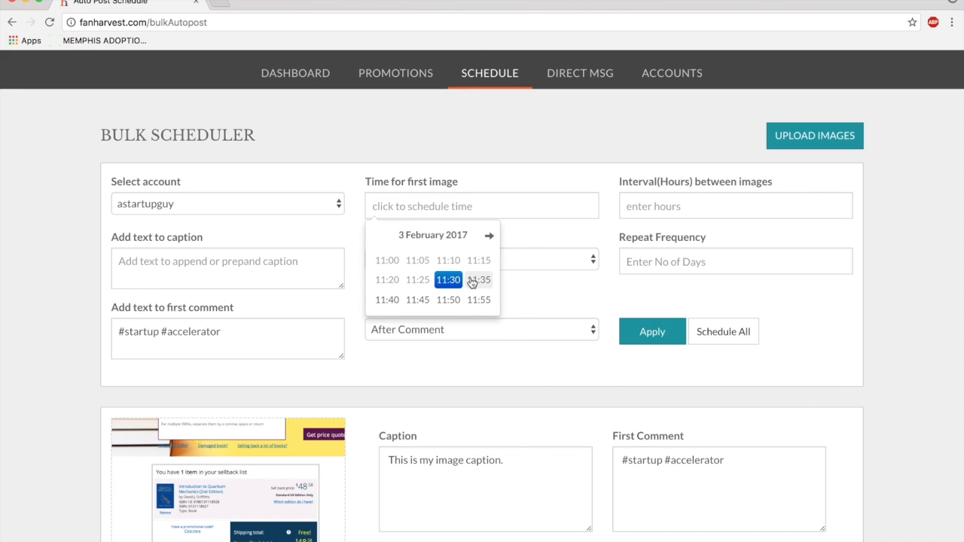
pyautogui.click(447, 281)
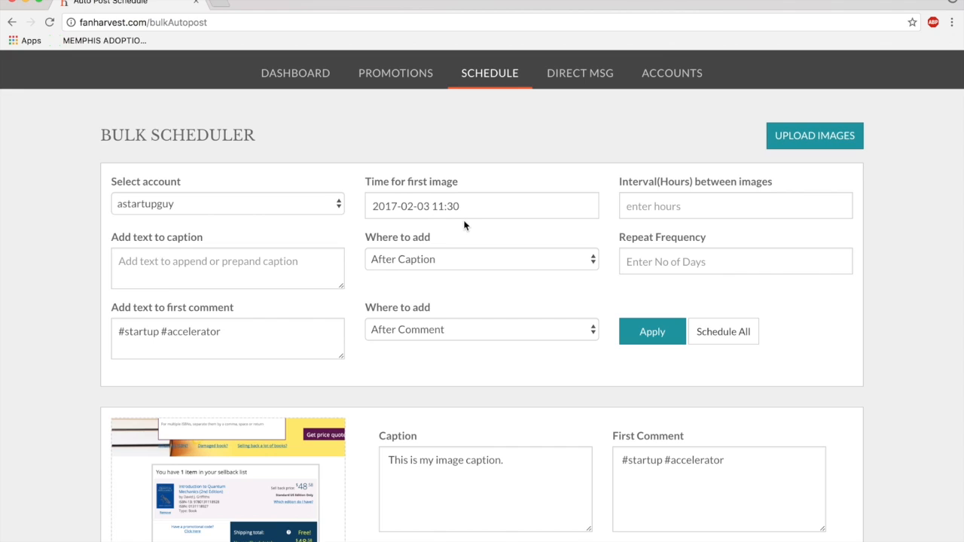
# Set the interval between images to 24 hours and the repeat frequency to 10 days, applying the bulk settings to all images
pyautogui.click(683, 213)
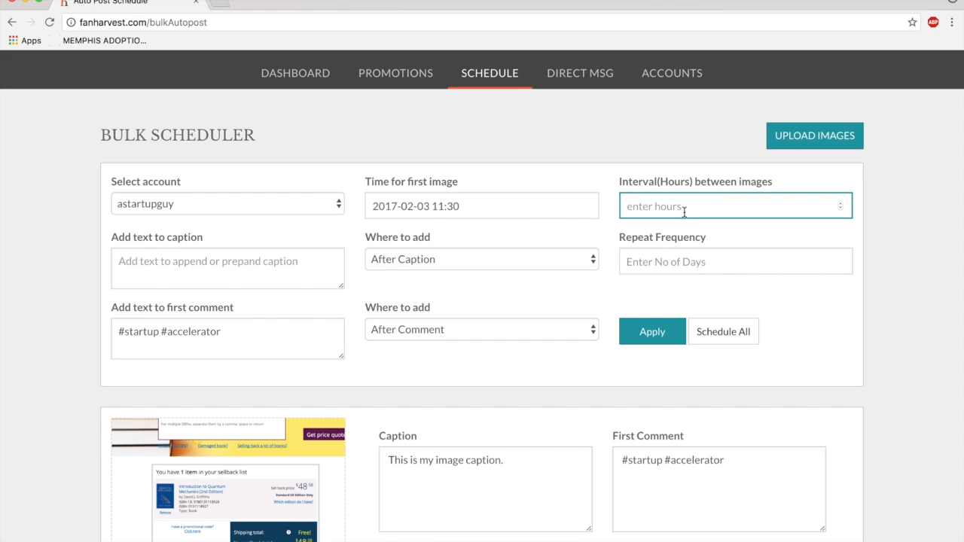
pyautogui.write('24')
pyautogui.click(680, 258)
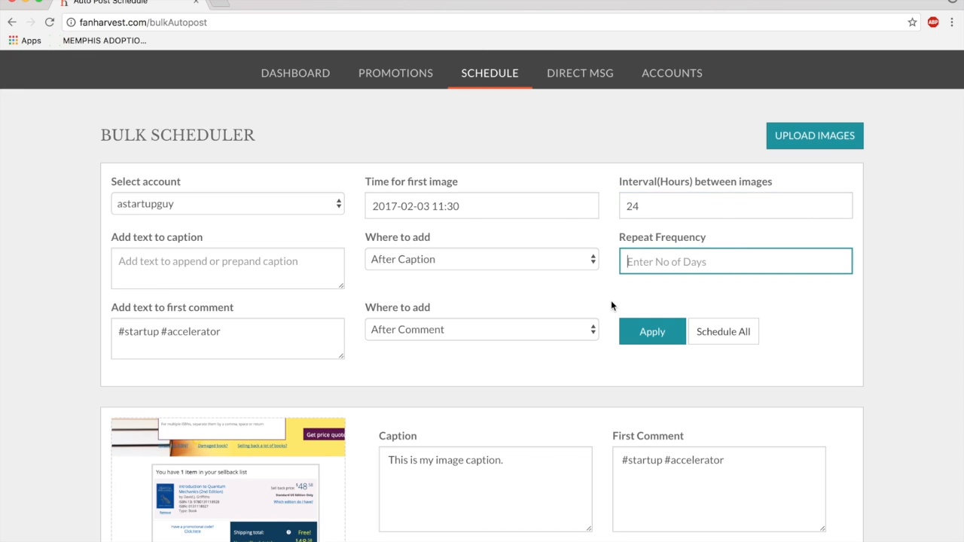
pyautogui.write('10')
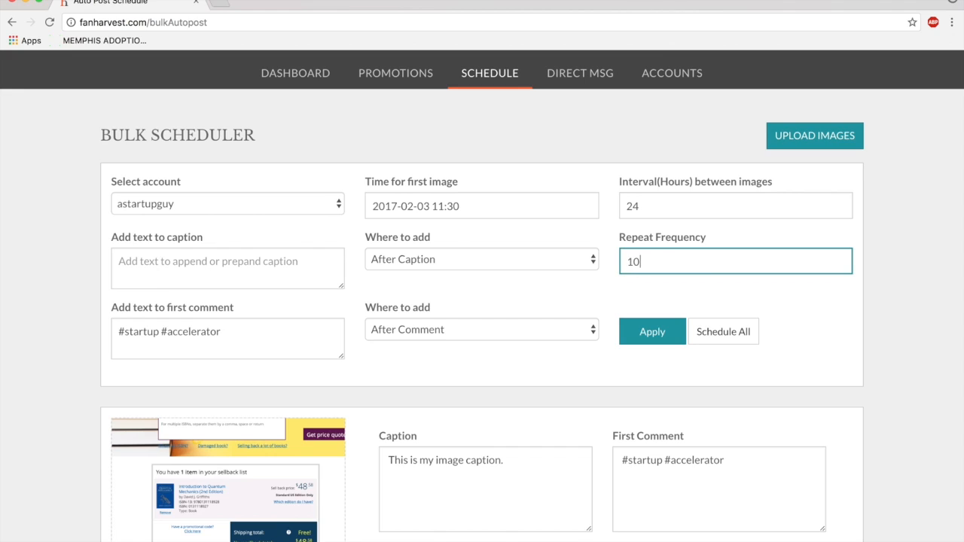
pyautogui.click(654, 336)
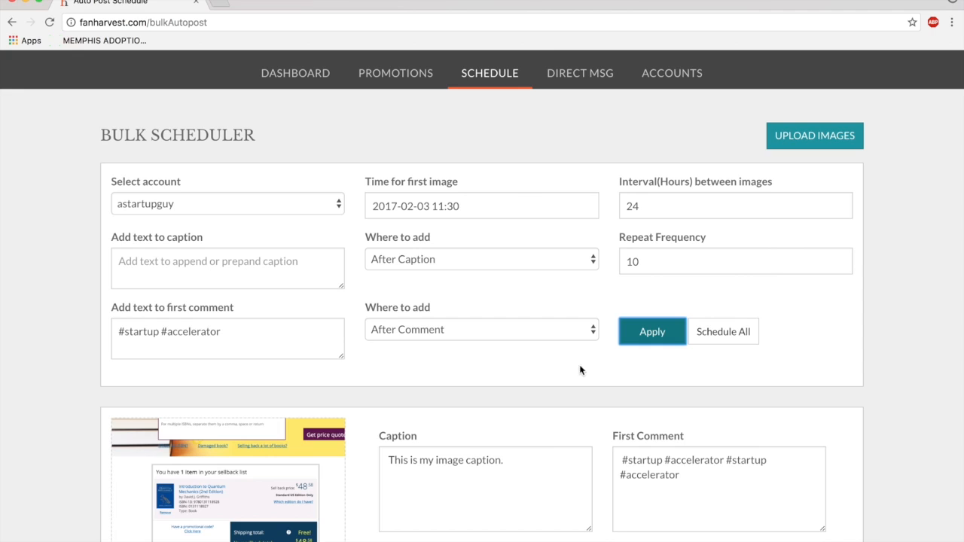
# Review the first comment, schedule time and repost interval of both uploaded images, and return to the dashboard
pyautogui.tripleClick(228, 339)
pyautogui.moveTo(727, 461); pyautogui.dragTo(734, 487)
pyautogui.click(538, 385)
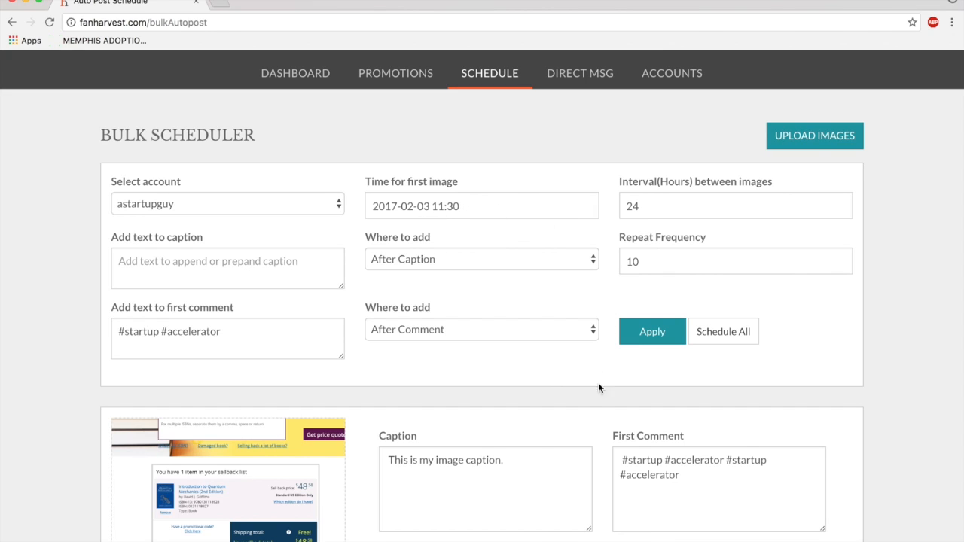
pyautogui.scroll(-3, 597, 392)
pyautogui.scroll(-1, 598, 397)
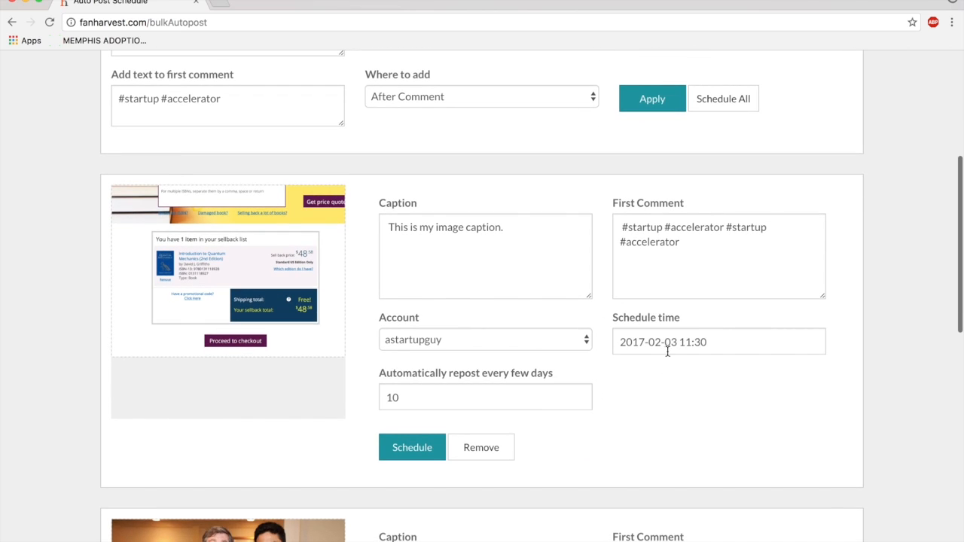
pyautogui.scroll(-3, 693, 400)
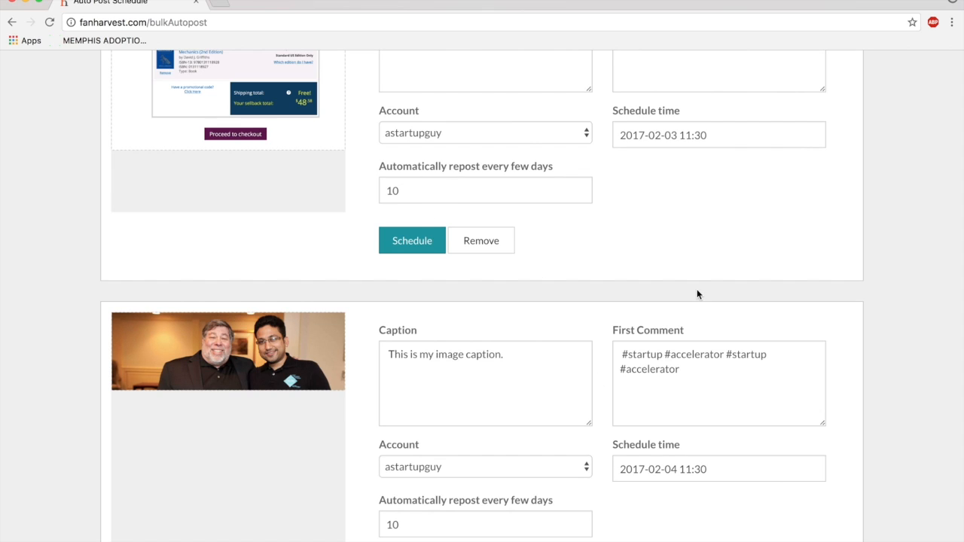
pyautogui.scroll(-1, 753, 292)
pyautogui.scroll(8, 667, 379)
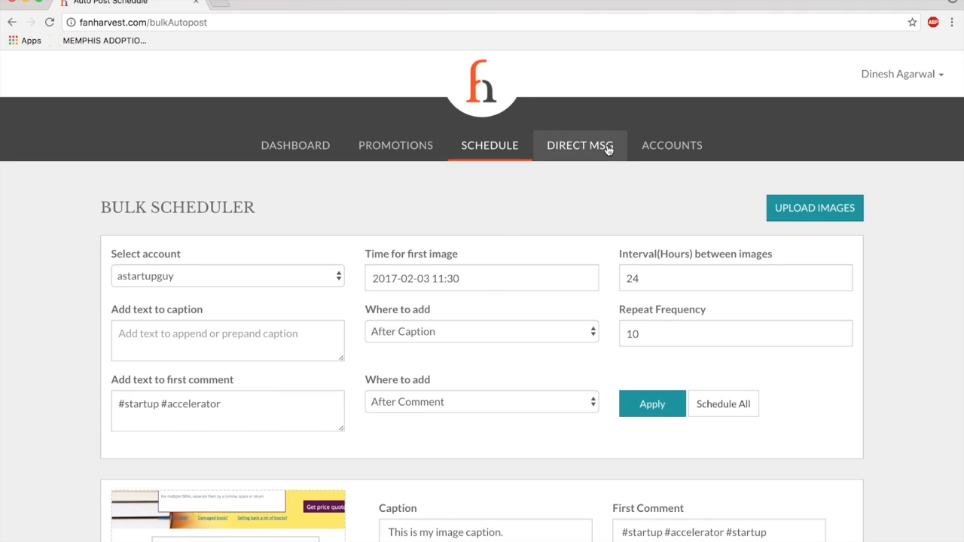
pyautogui.click(275, 152)
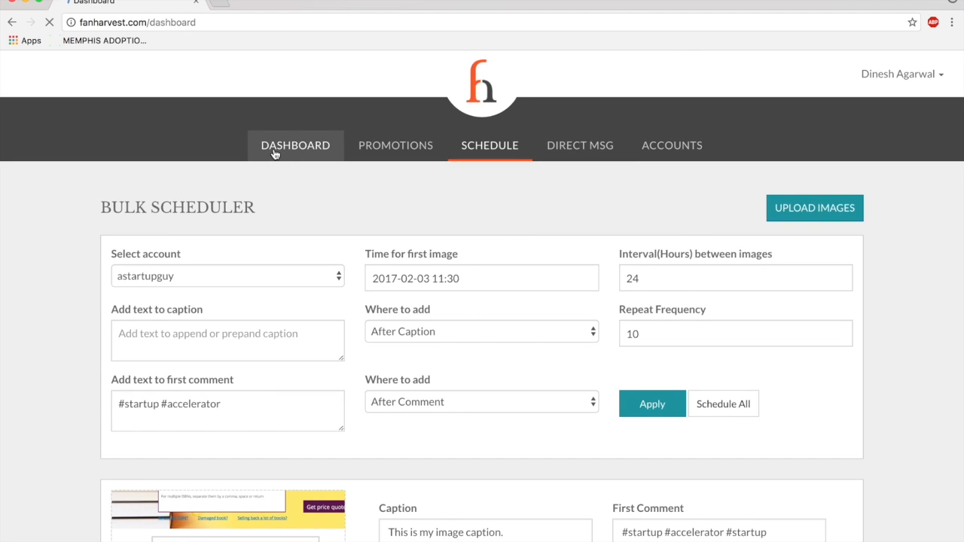